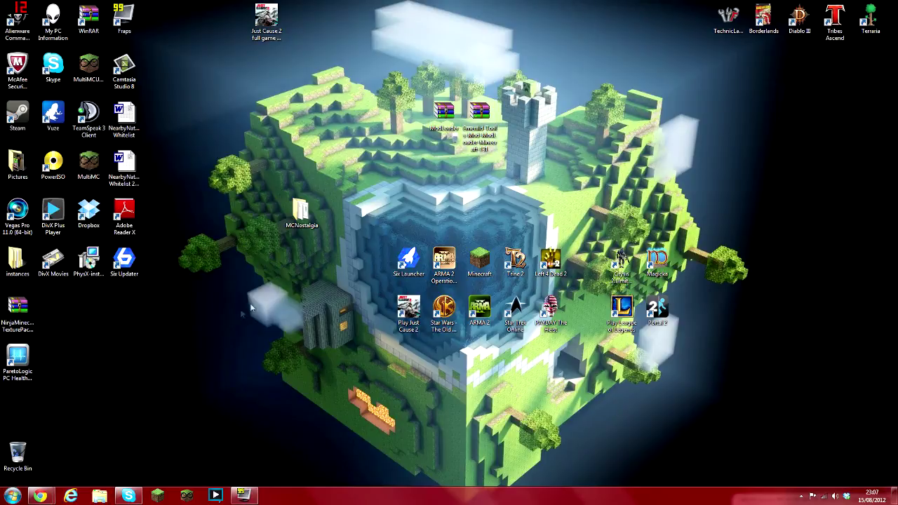
Bring up Chrome on the Emerald Tools Mod page and check the downloaded mod zip
mouse_move(40, 497)
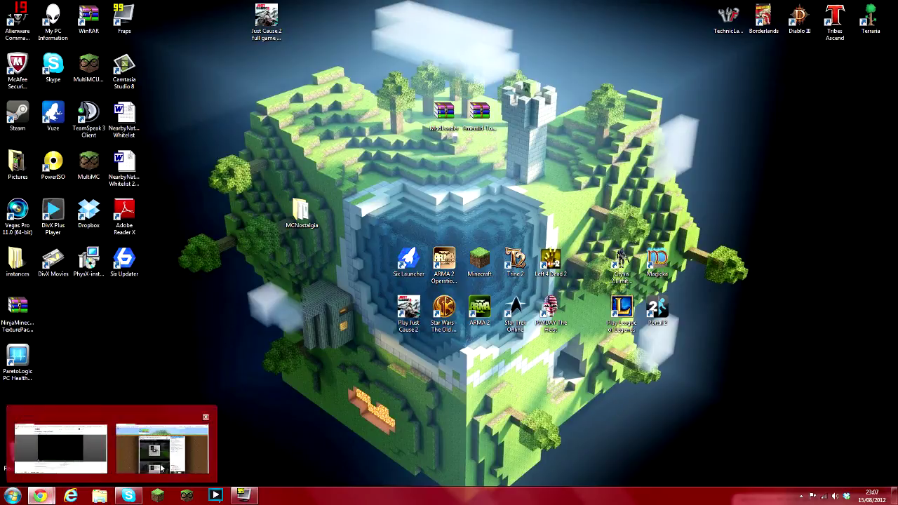
click(161, 468)
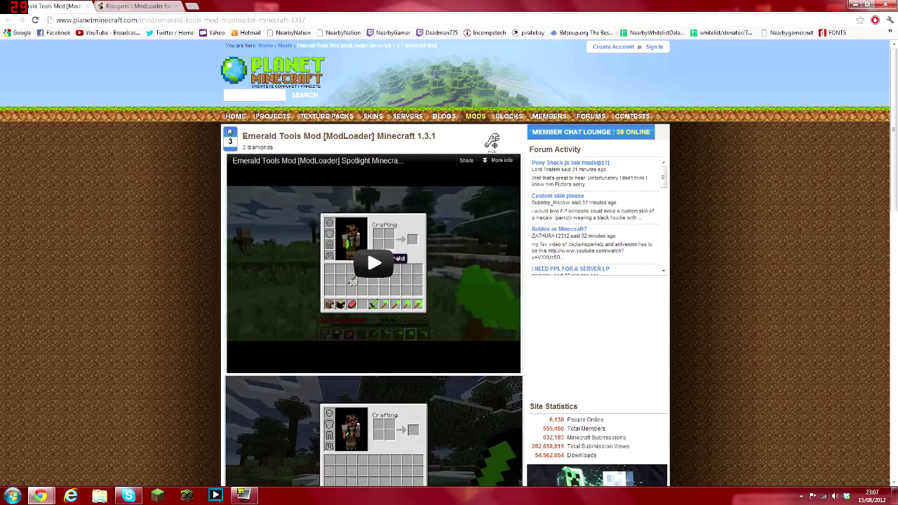
scroll(123, 248, down, 7)
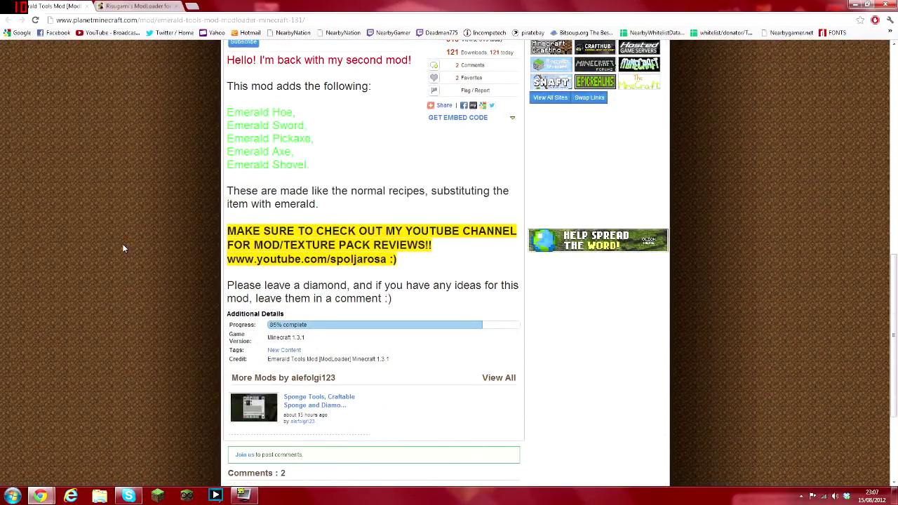
scroll(140, 232, up, 4)
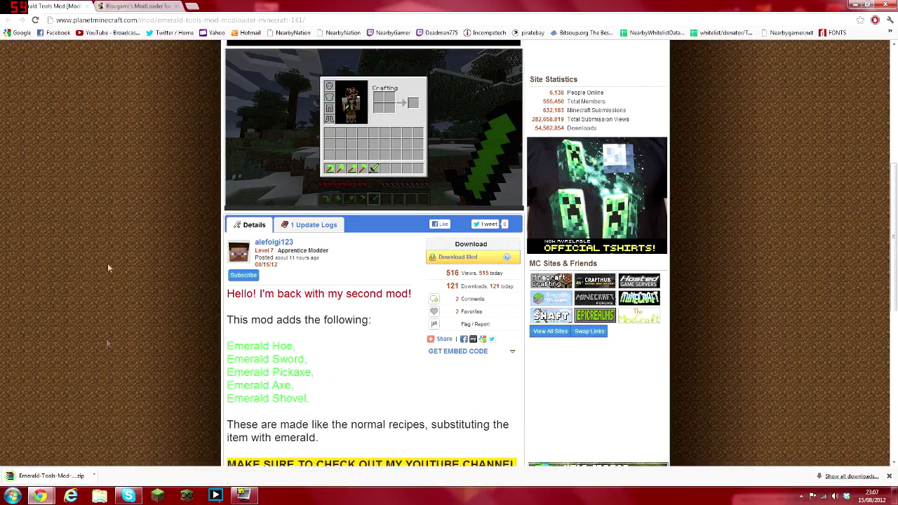
click(94, 476)
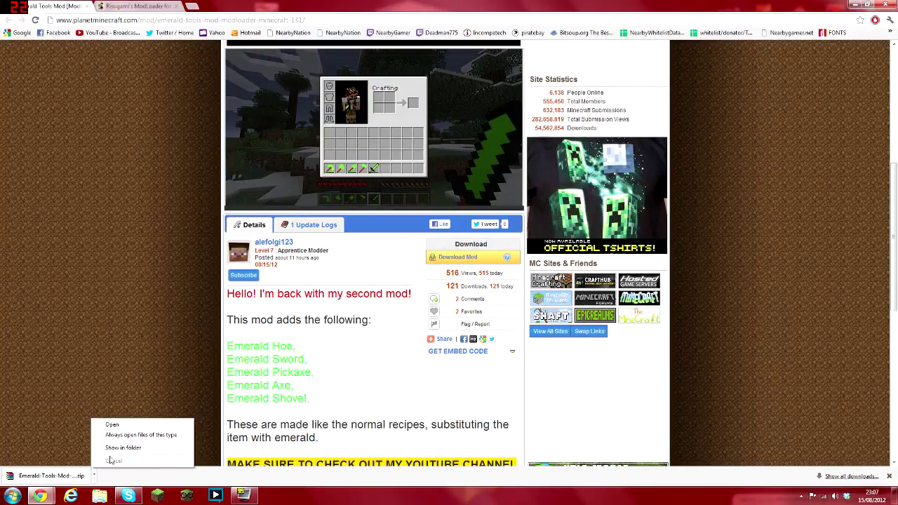
click(69, 419)
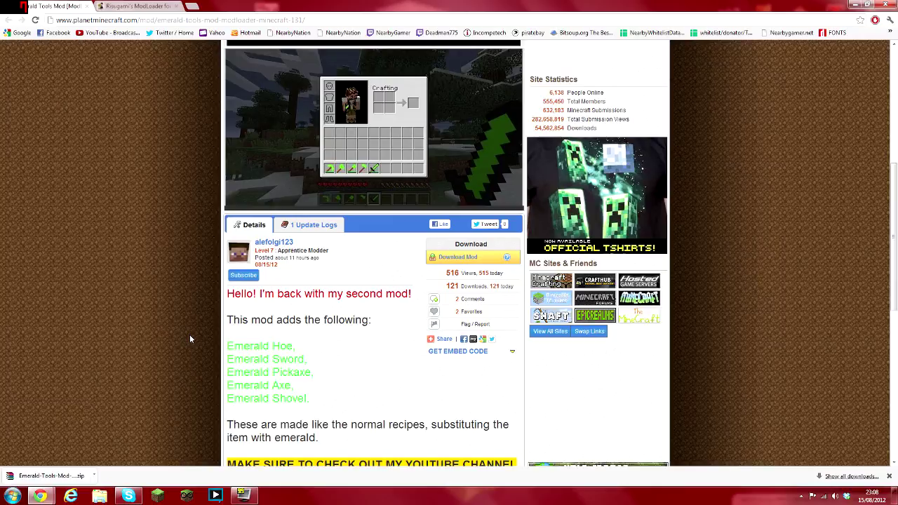
scroll(189, 335, up, 5)
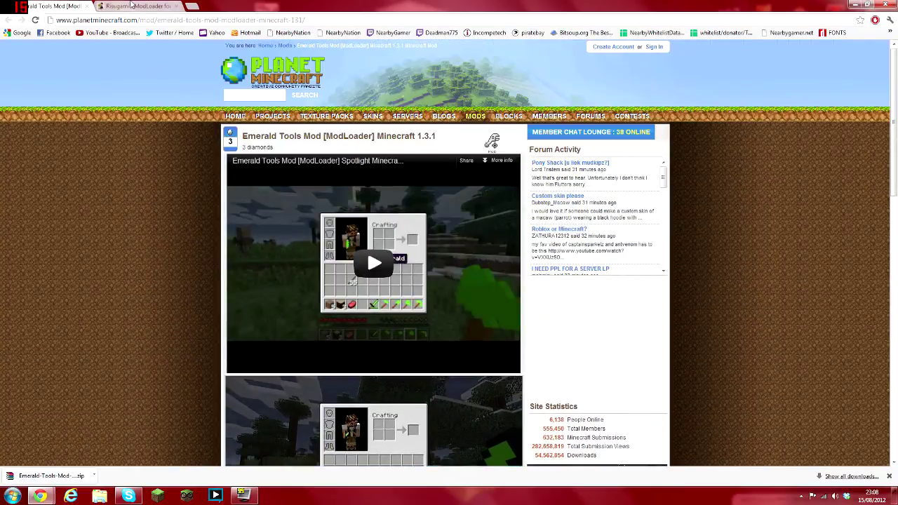
On MinecraftDL, start downloading Risugami's ModLoader for Minecraft 1.3.1, then show the desktop
click(130, 4)
scroll(84, 235, up, 3)
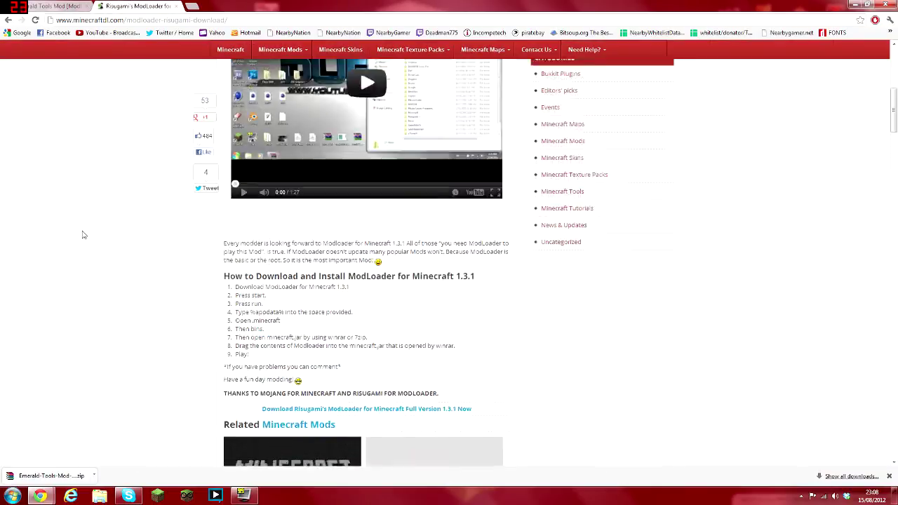
scroll(82, 235, up, 4)
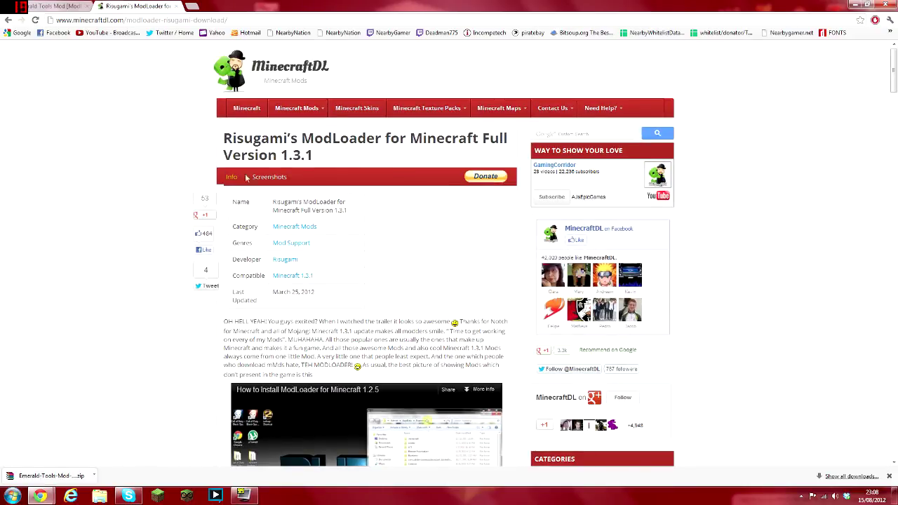
double_click(296, 156)
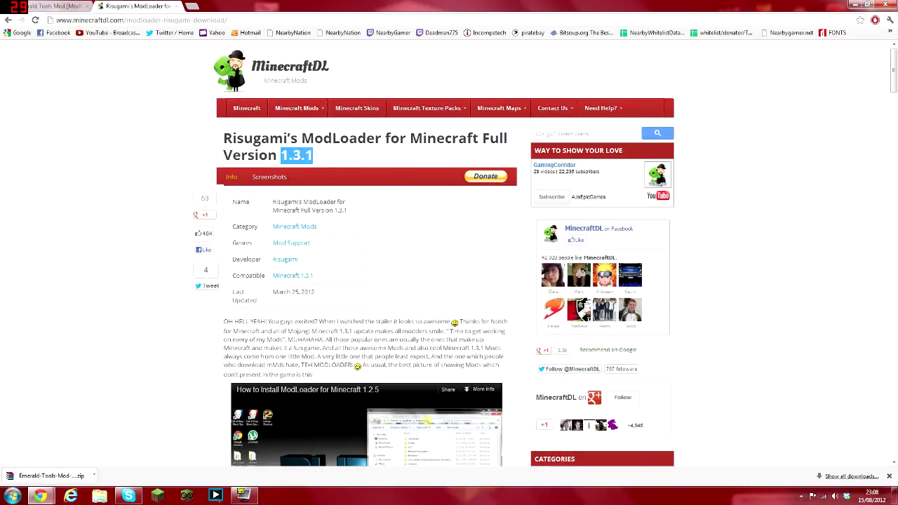
click(327, 160)
scroll(116, 240, down, 2)
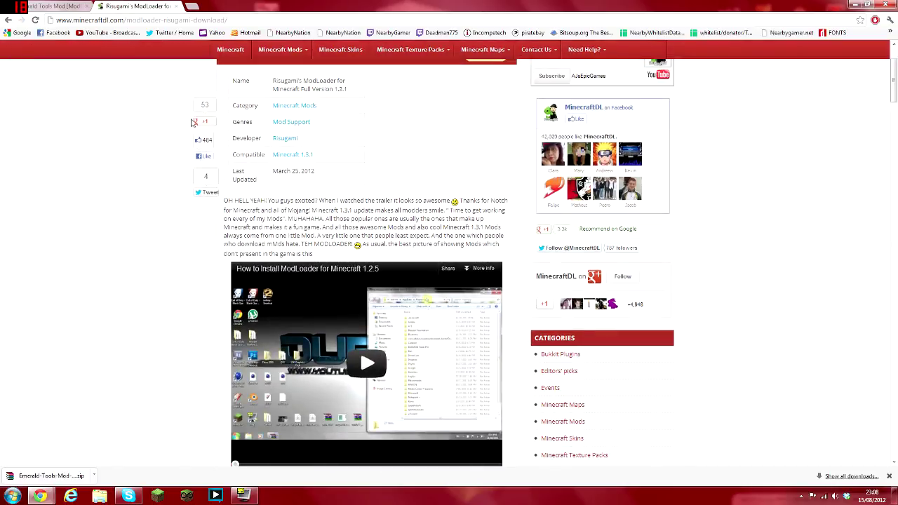
scroll(370, 243, down, 5)
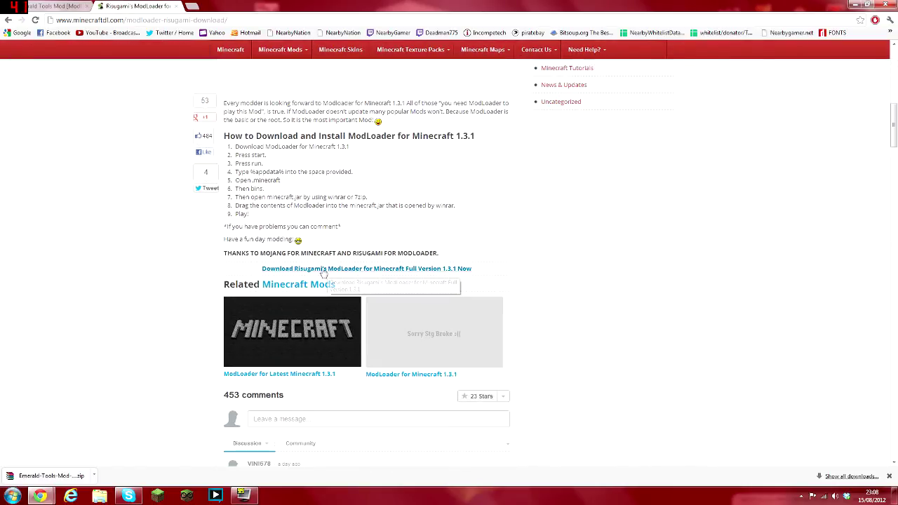
click(411, 270)
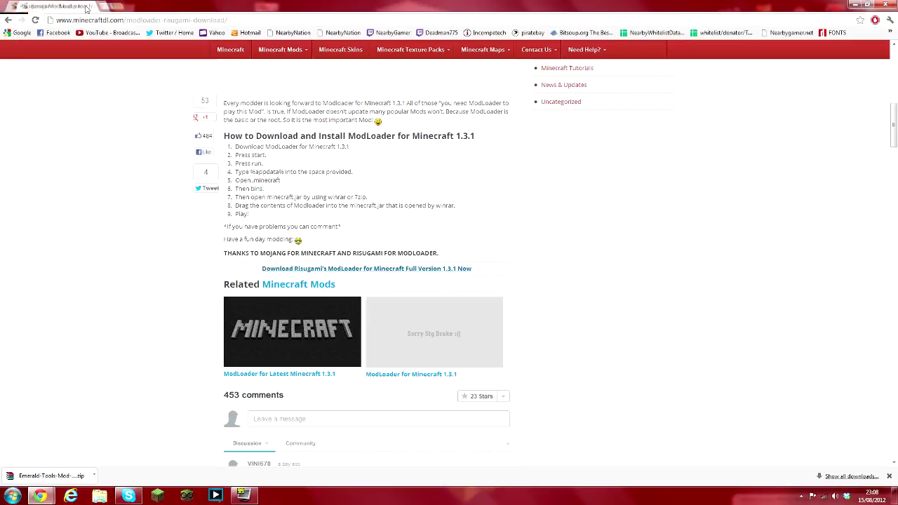
key(super+d)
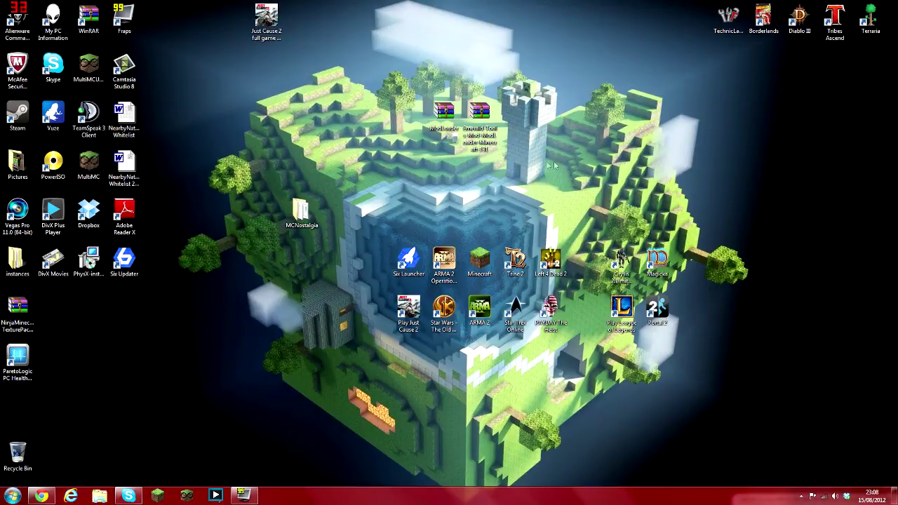
Move the ModLoader and Emerald Tools archives together lower on the desktop
drag(516, 170, 226, 307)
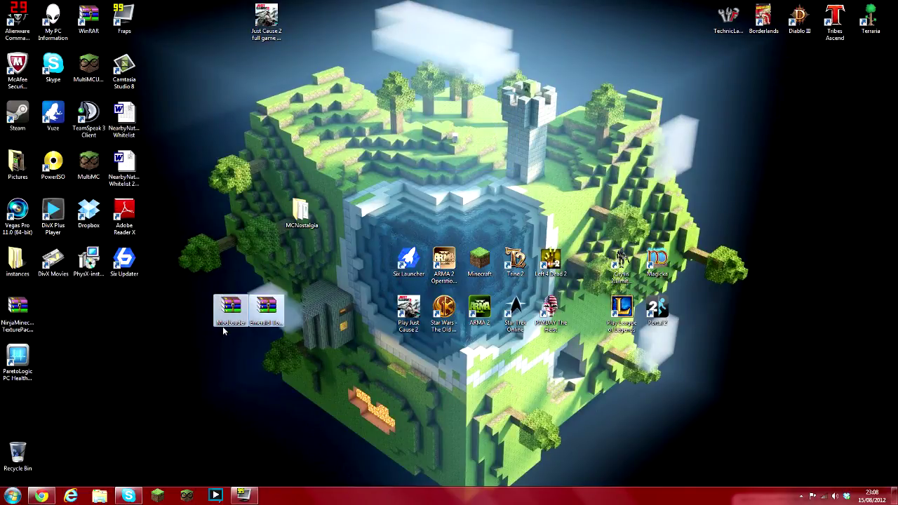
click(218, 261)
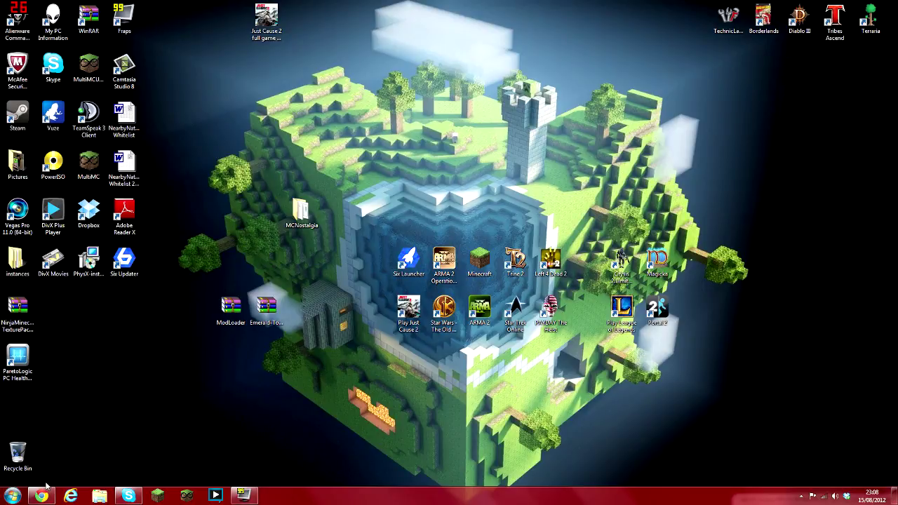
drag(211, 293, 245, 340)
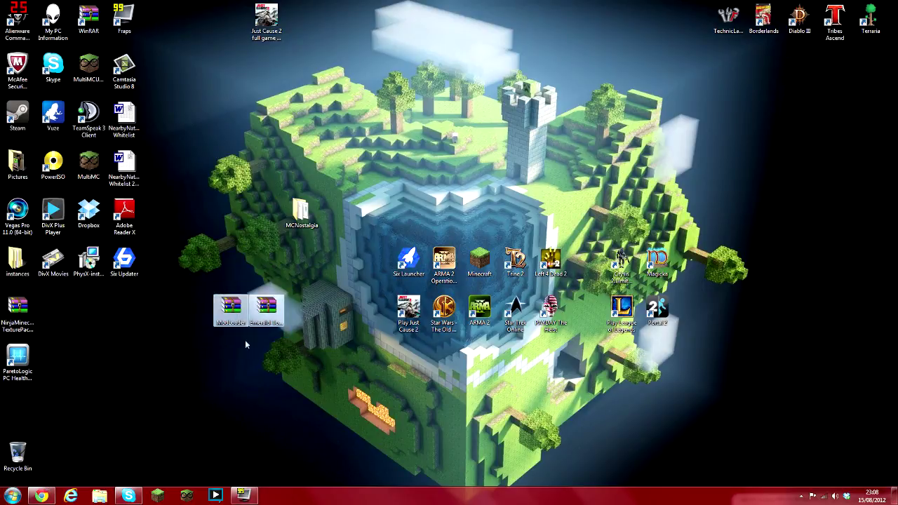
click(256, 374)
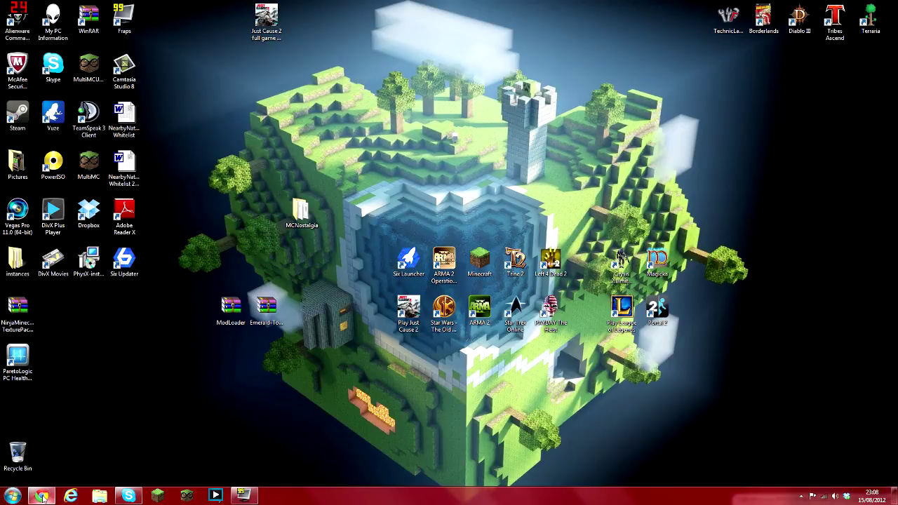
mouse_move(40, 496)
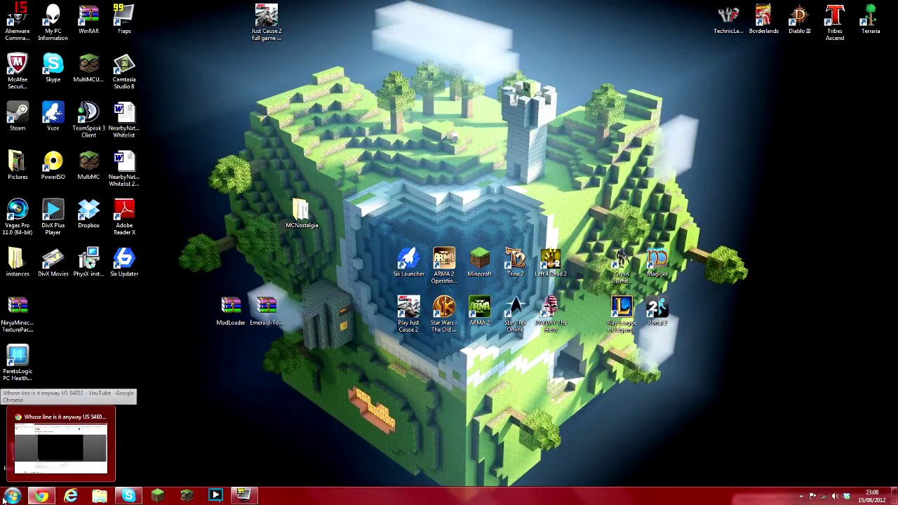
click(14, 495)
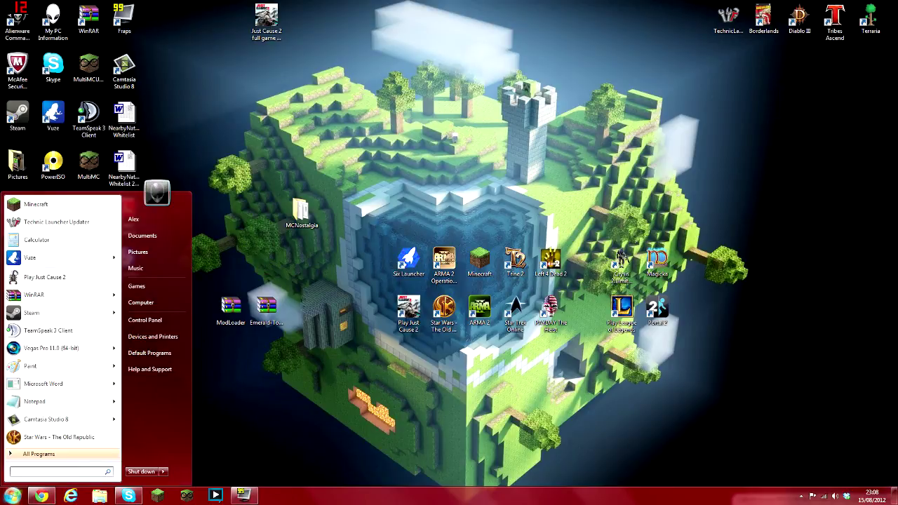
Open .minecraft via %appdata% and delete both ForgeModLoader files
text(%appd)
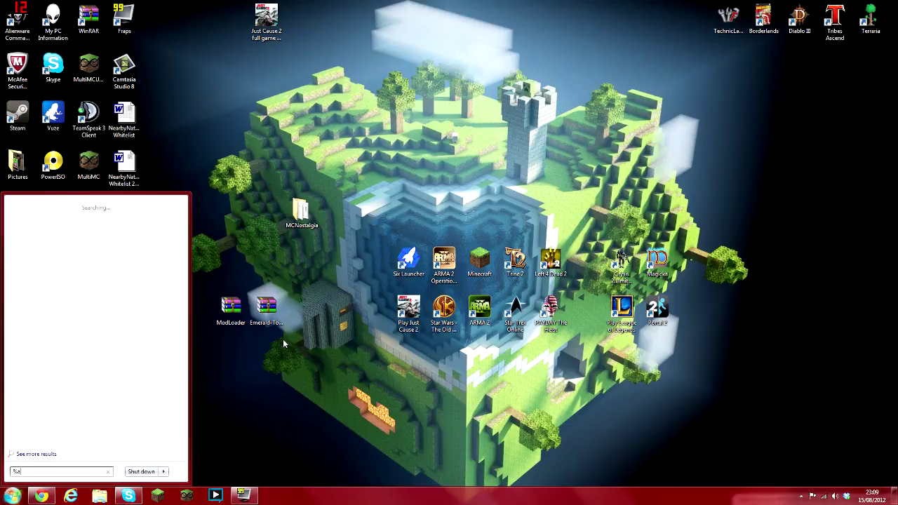
text(ata%)
key(Return)
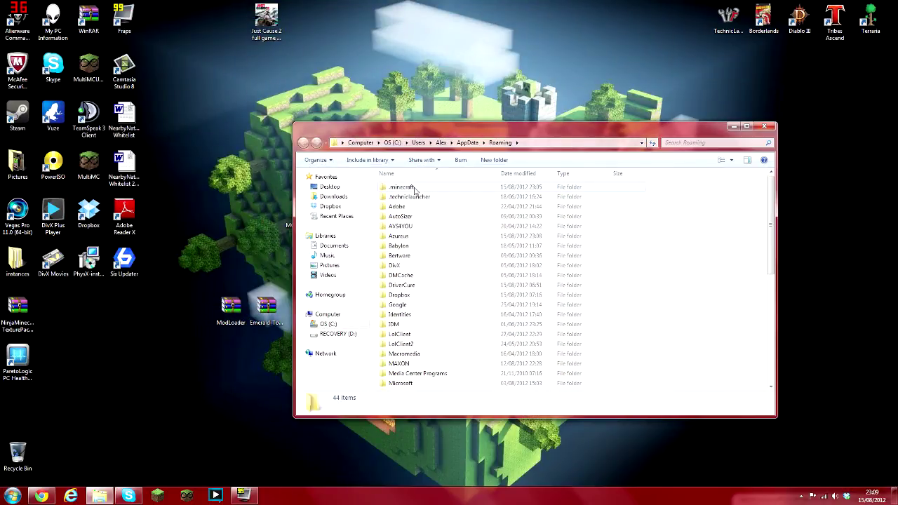
double_click(402, 188)
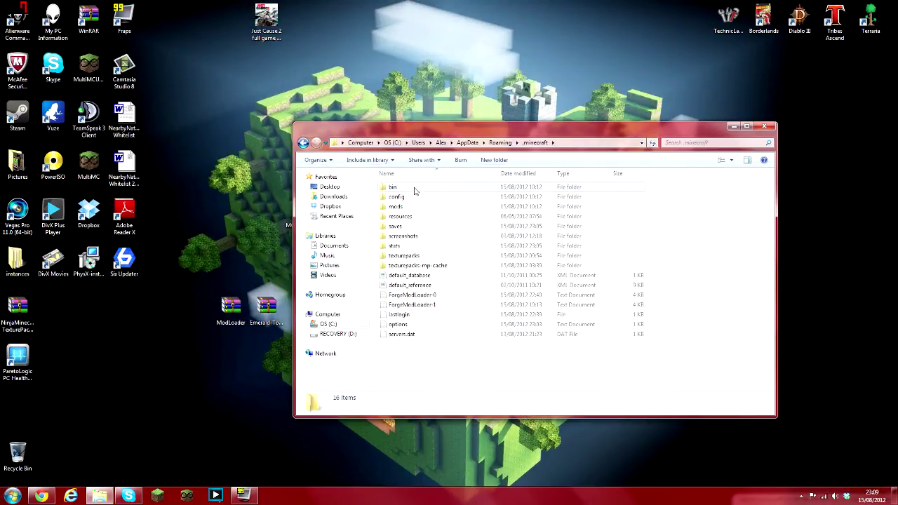
click(660, 306)
shift+click(635, 297)
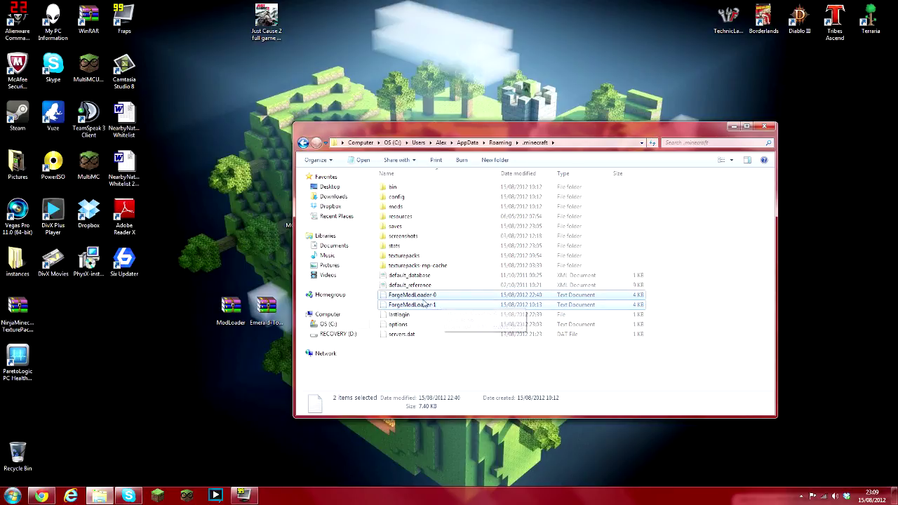
key(Delete)
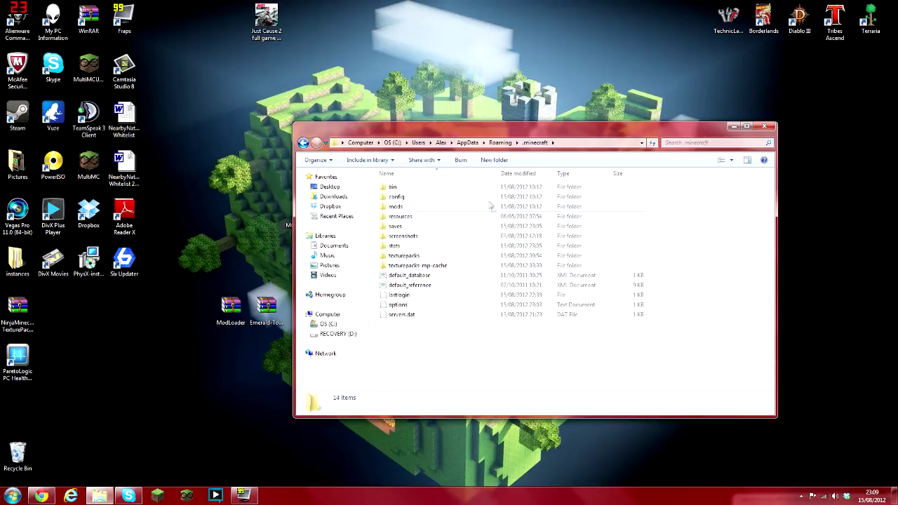
Delete the bin folder and launch Minecraft past the security warning
click(444, 189)
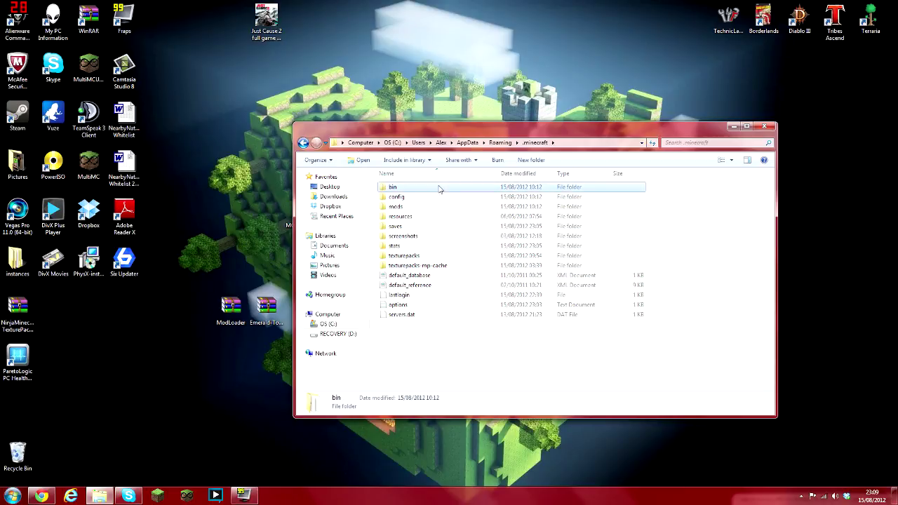
key(Delete)
key(Return)
click(158, 496)
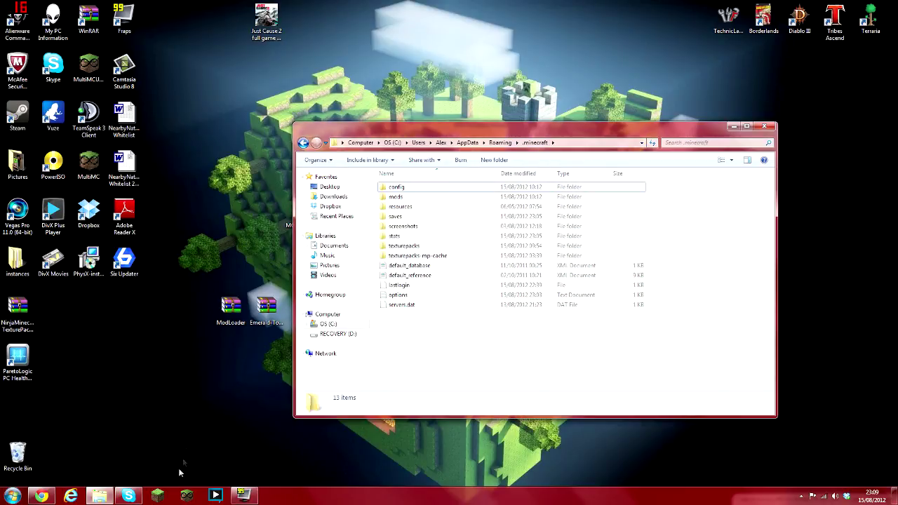
click(516, 255)
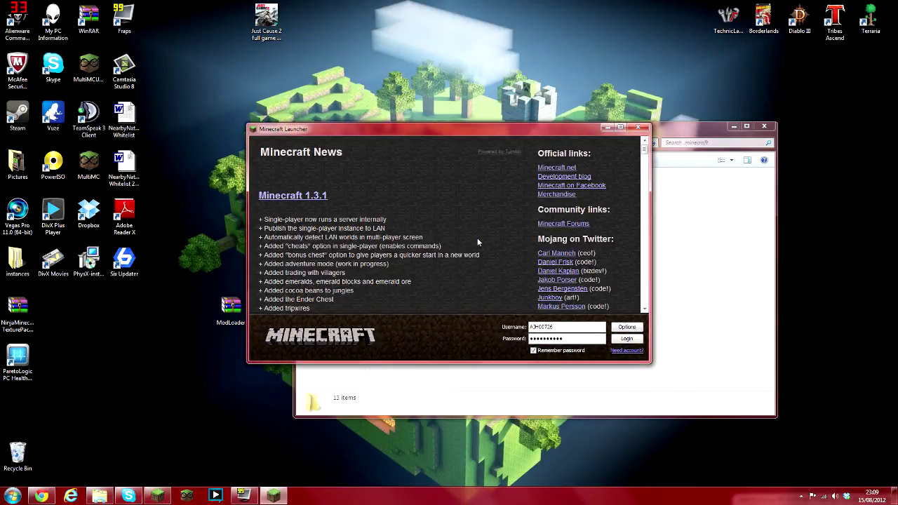
Log in and let Minecraft 1.3.1 re-download, checking the recreated bin folder in .minecraft
click(634, 340)
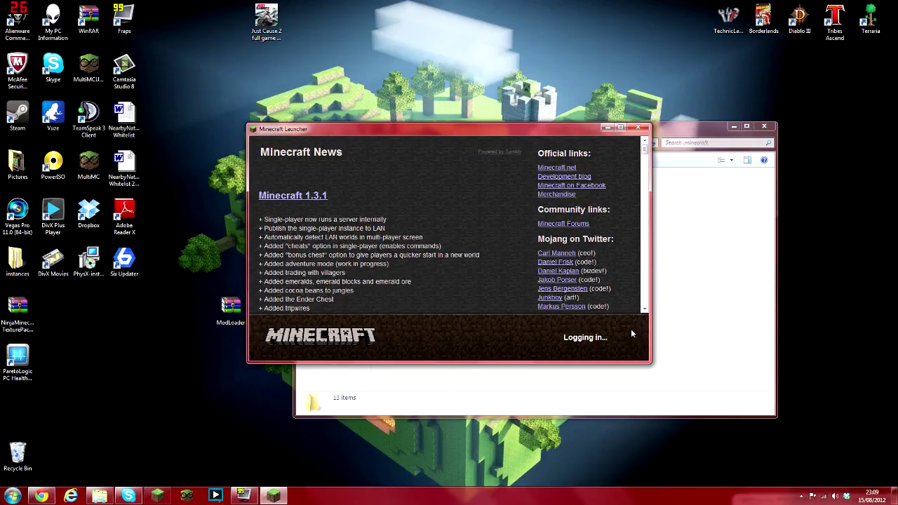
drag(549, 133, 447, 153)
click(669, 202)
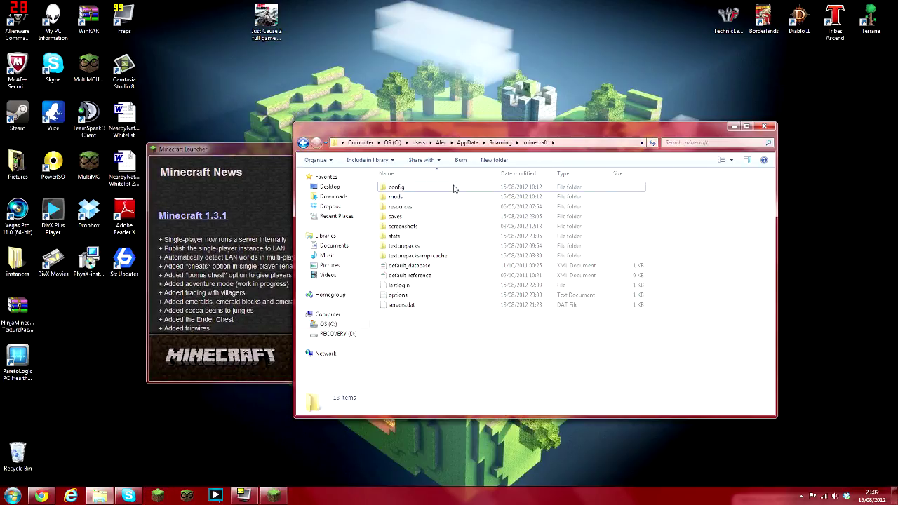
click(267, 208)
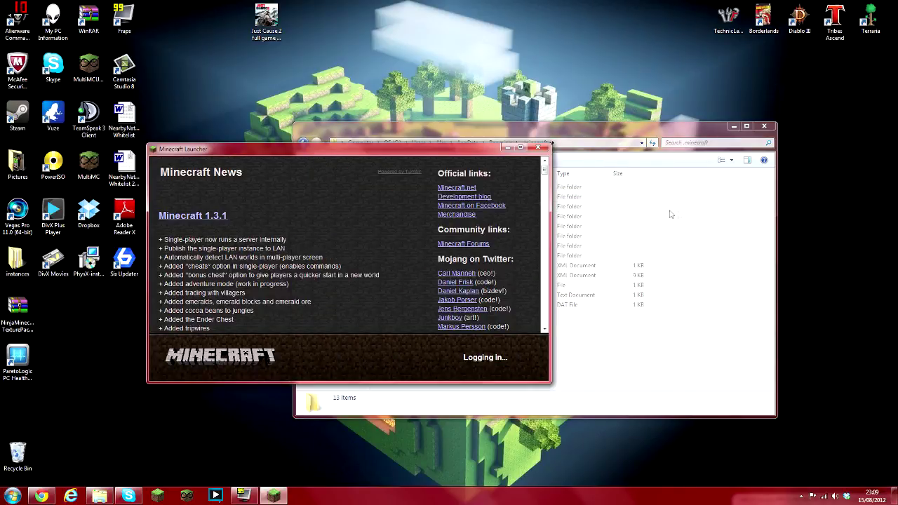
click(462, 207)
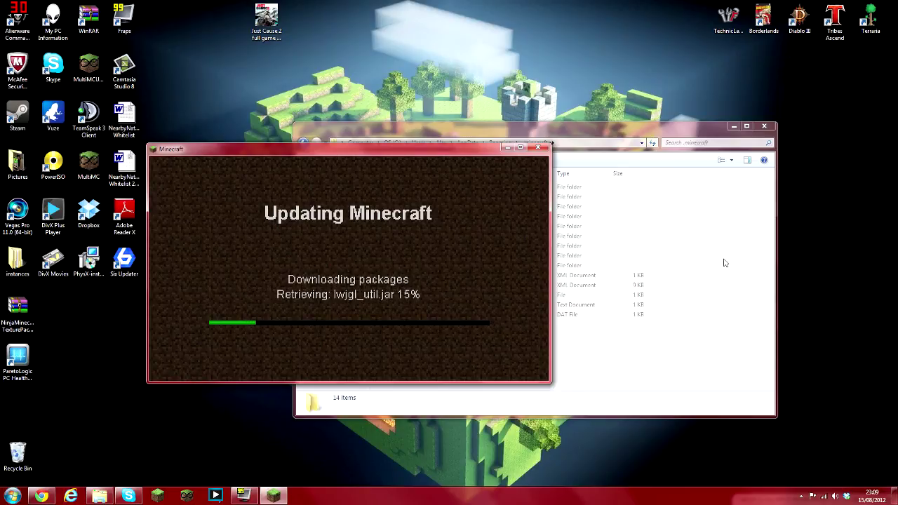
drag(469, 148, 416, 79)
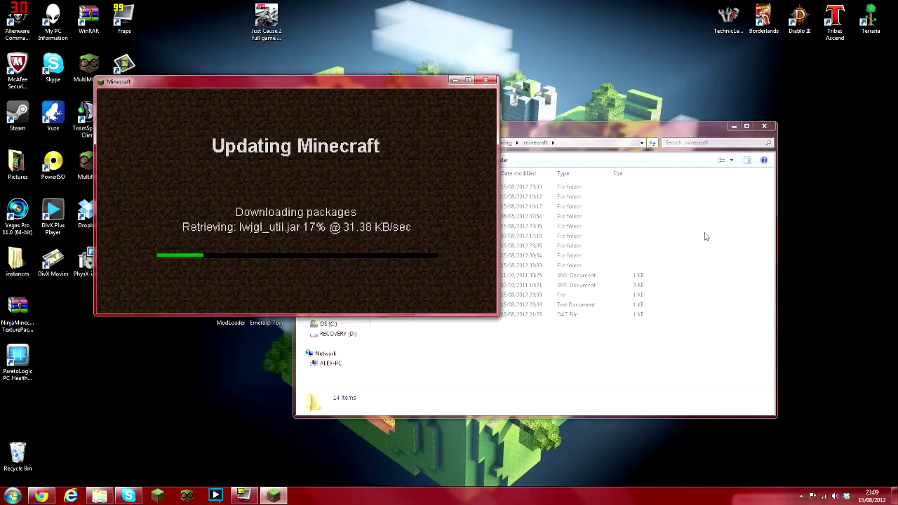
click(705, 237)
drag(637, 137, 690, 195)
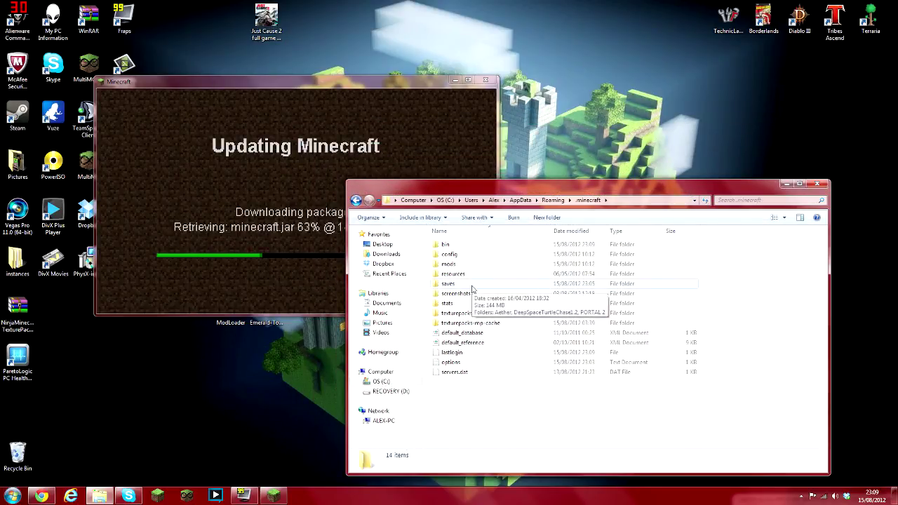
double_click(444, 244)
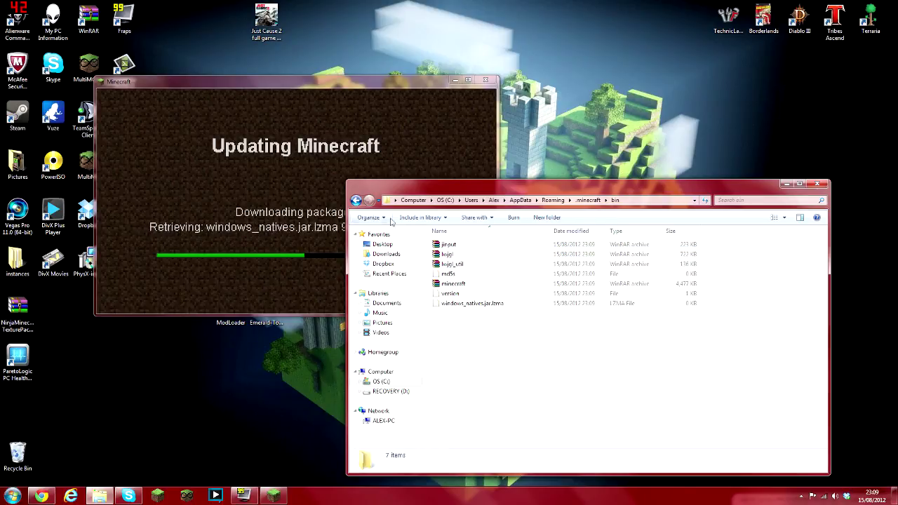
click(355, 200)
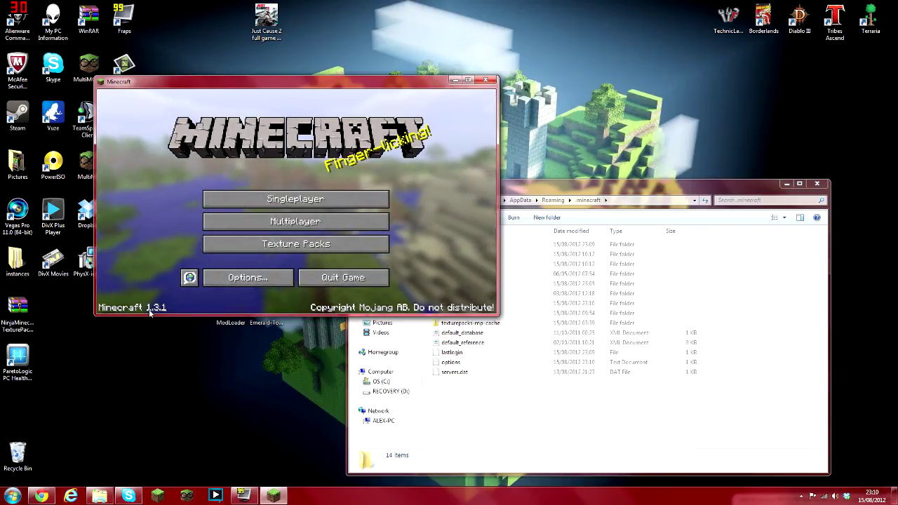
Close Minecraft and delete the portalgun folder from .minecraft\mods
click(485, 79)
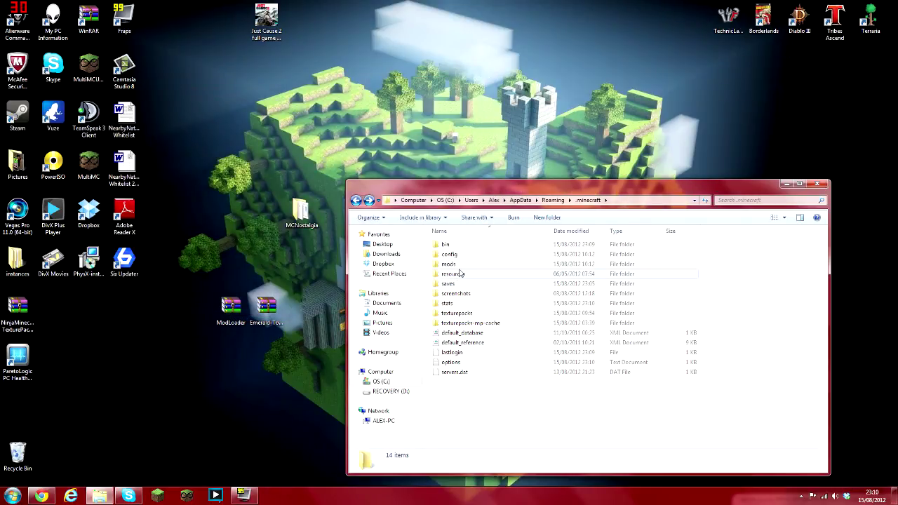
double_click(460, 265)
click(465, 250)
key(Delete)
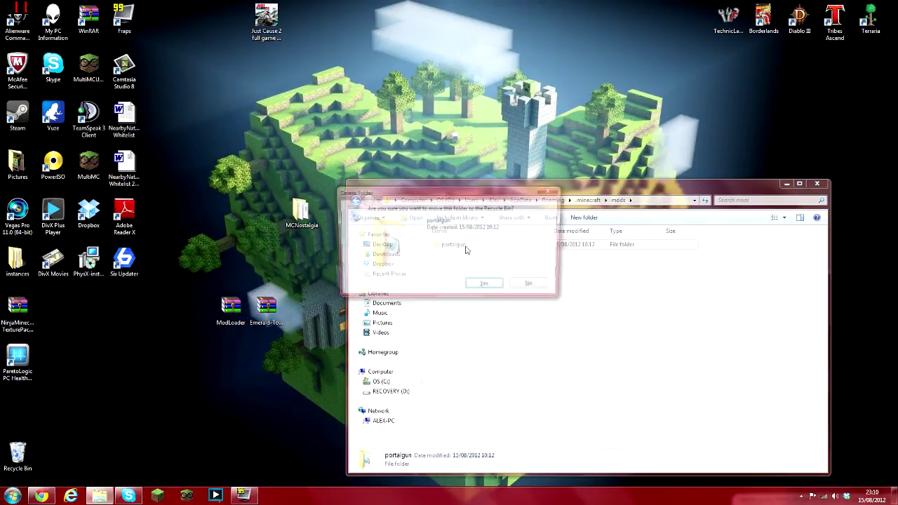
key(Return)
Inspect the config folder inside .minecraft
click(355, 200)
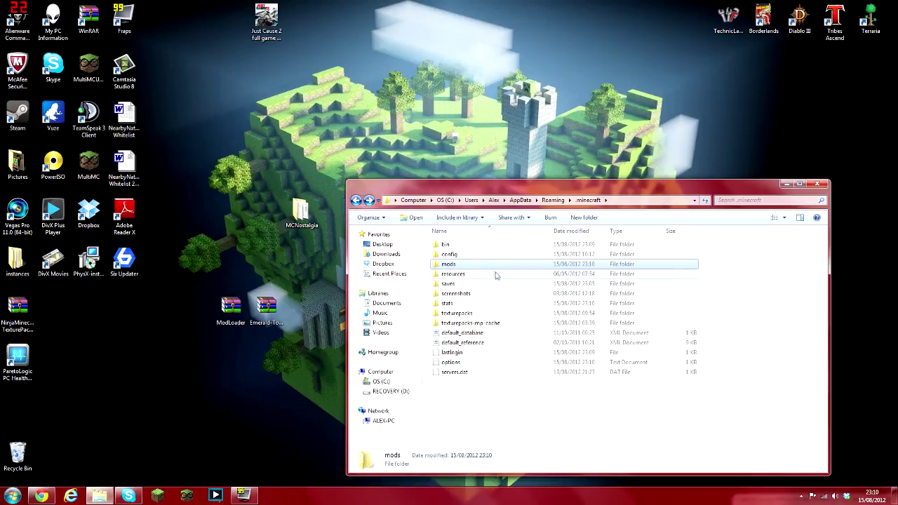
double_click(524, 255)
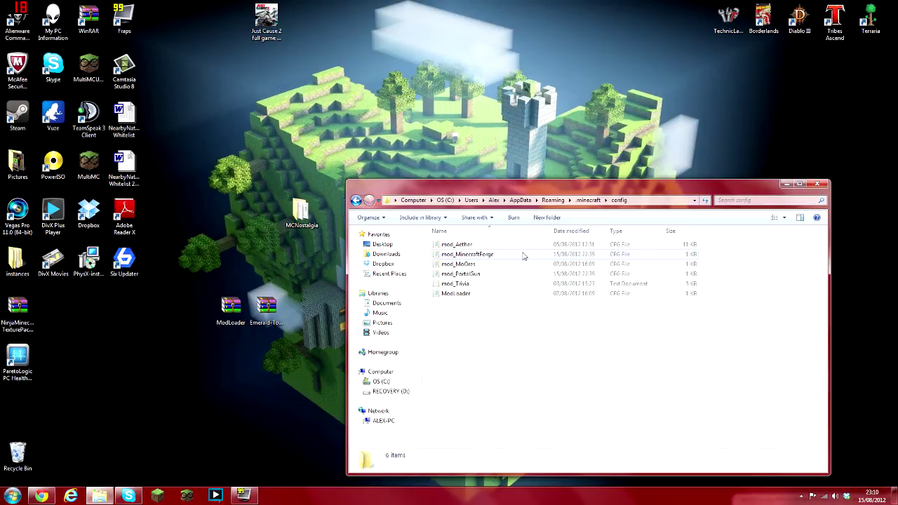
click(355, 200)
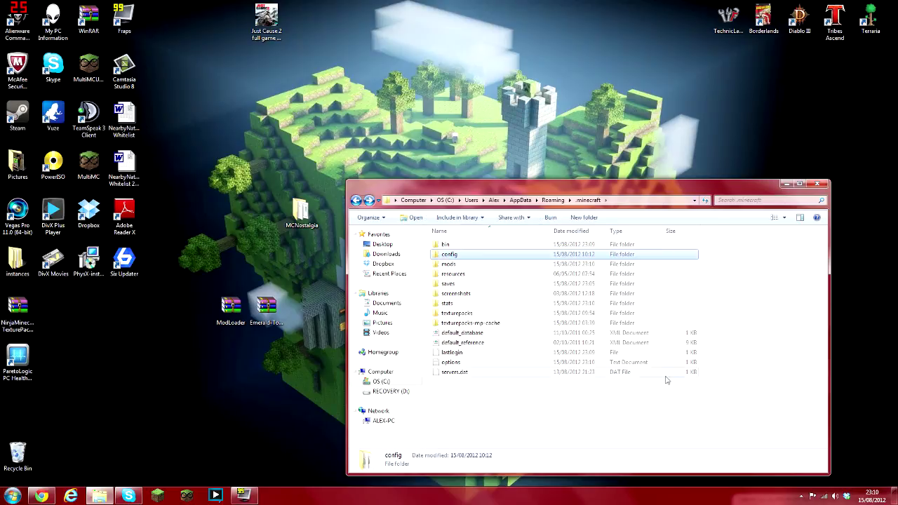
click(705, 278)
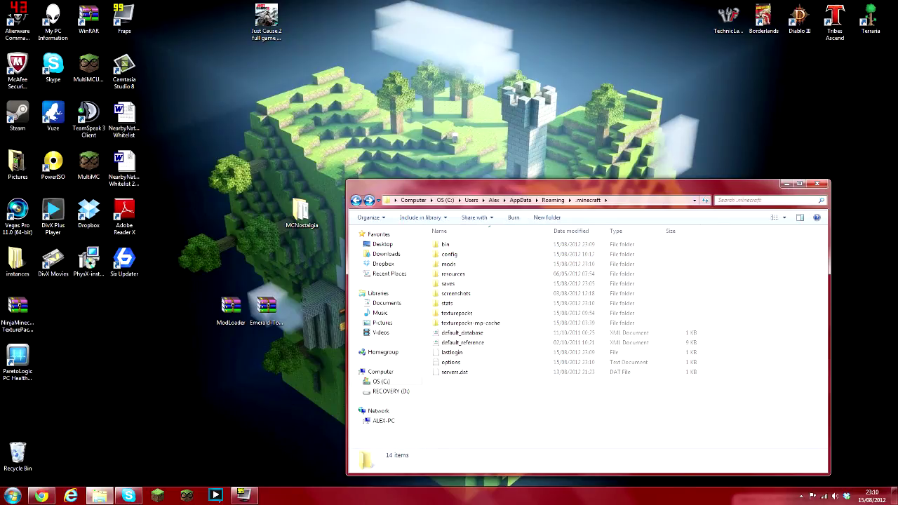
click(769, 200)
click(774, 339)
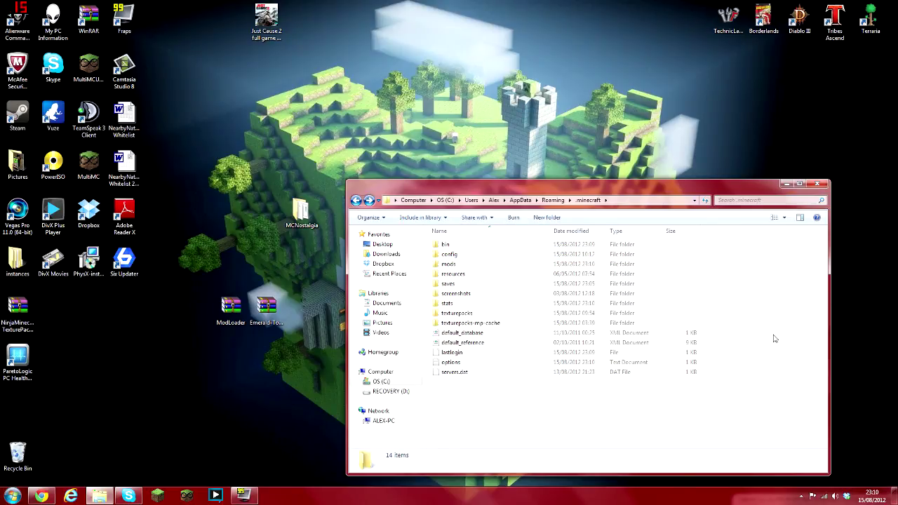
double_click(449, 254)
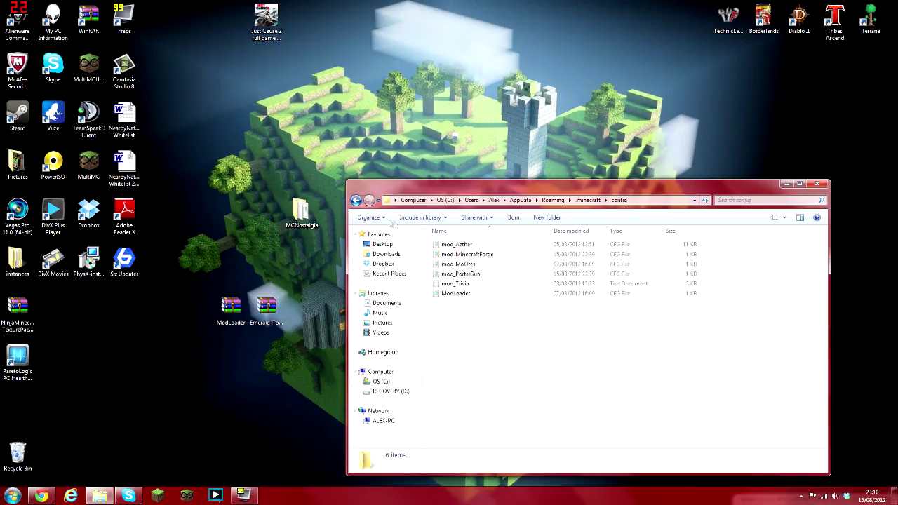
click(356, 201)
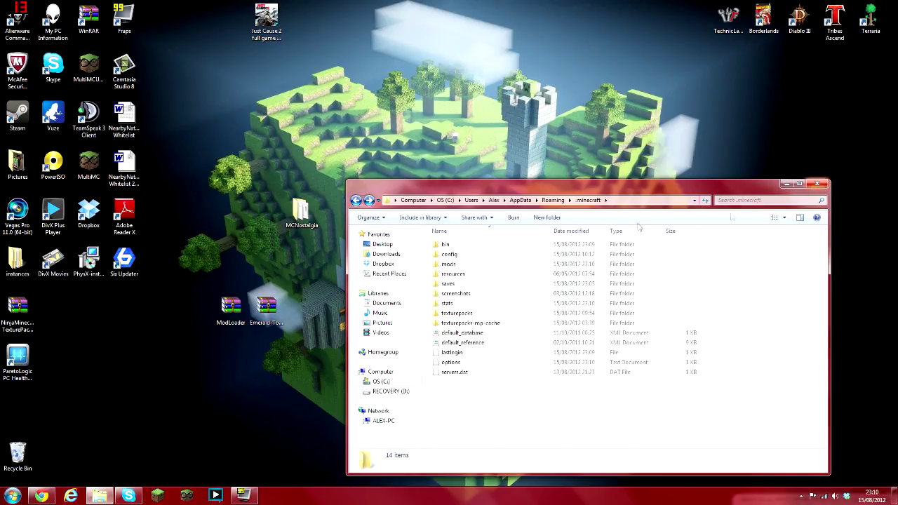
Open minecraft.jar from the bin folder in WinRAR
double_click(447, 246)
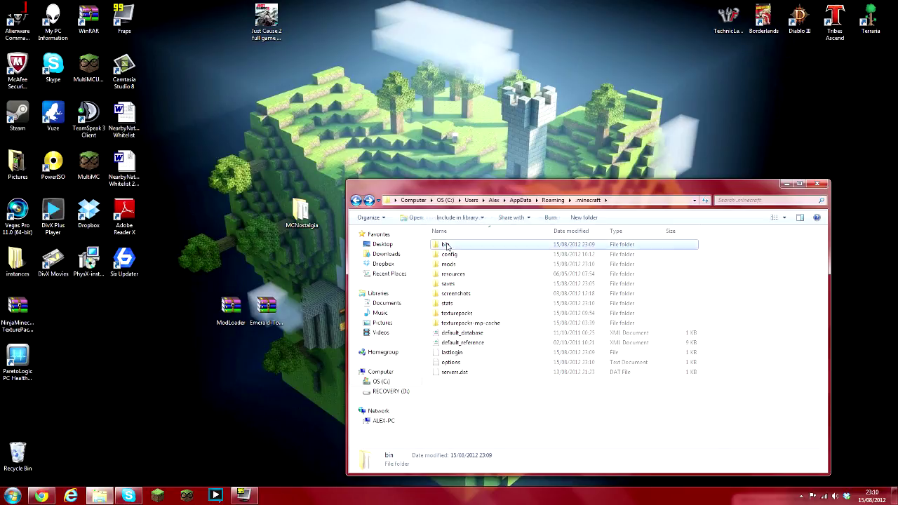
click(459, 301)
click(480, 295)
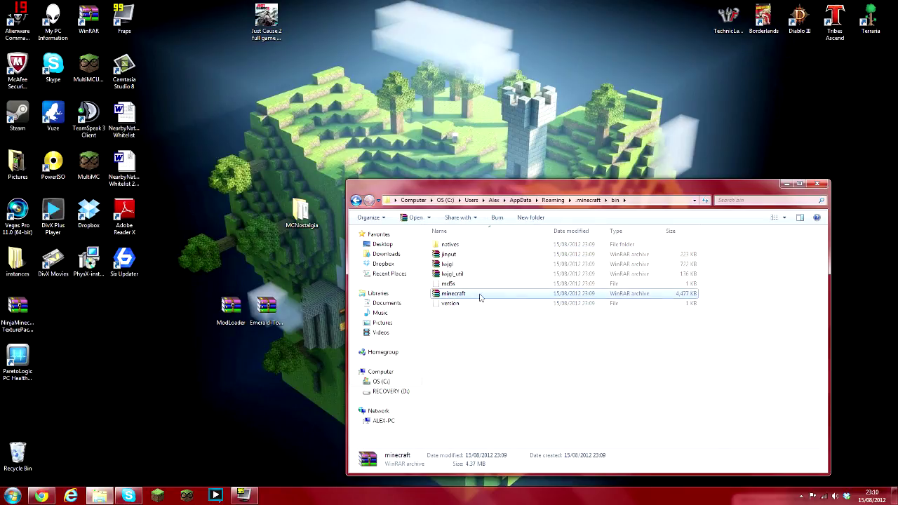
double_click(463, 295)
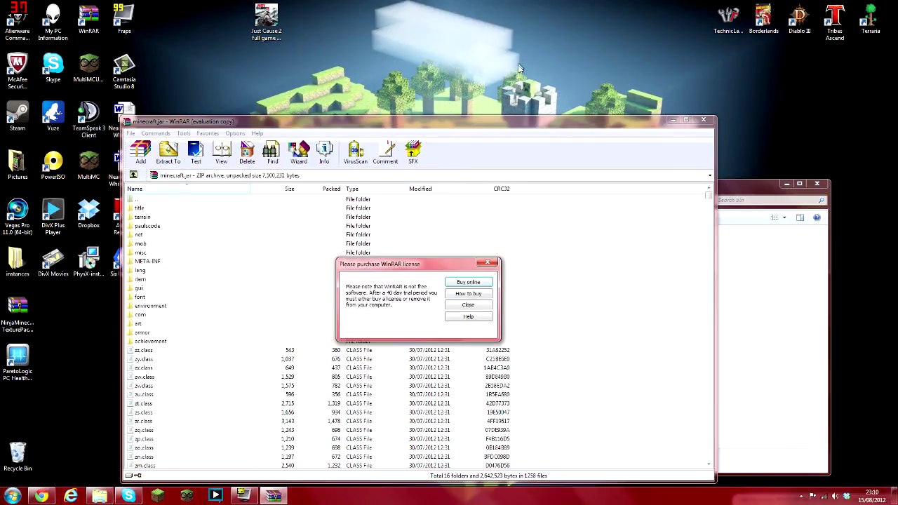
Delete the META-INF folder from minecraft.jar
click(468, 306)
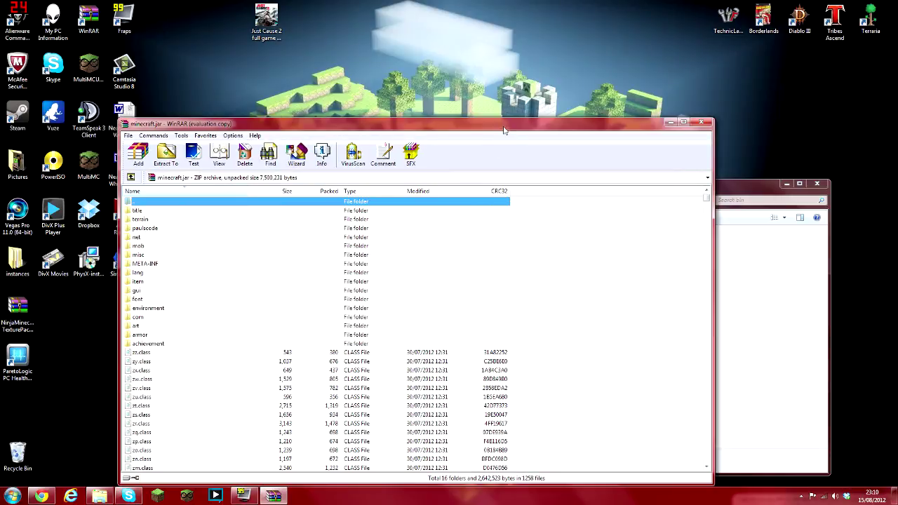
drag(504, 130, 572, 80)
click(641, 246)
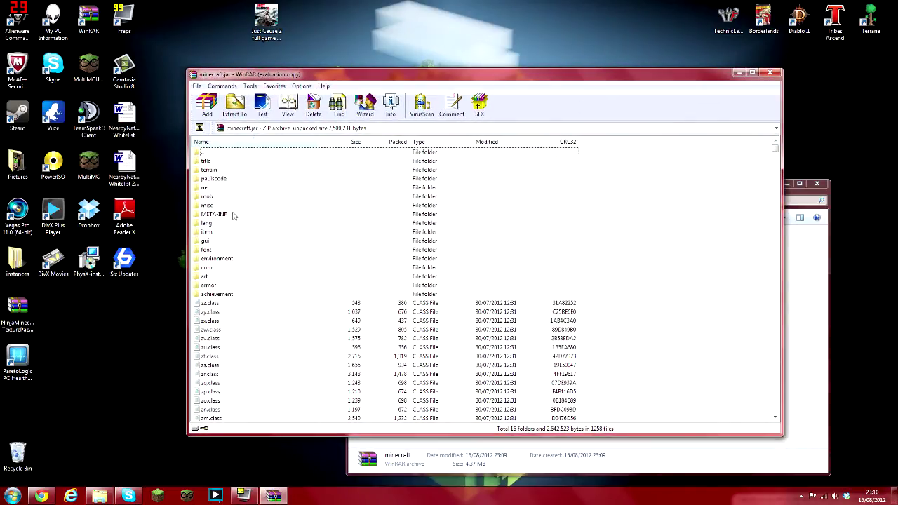
click(218, 214)
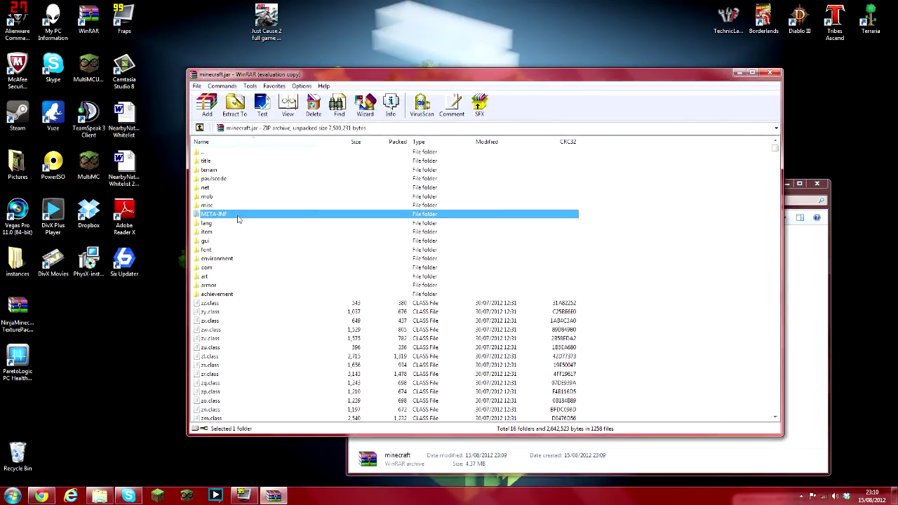
key(Delete)
key(Return)
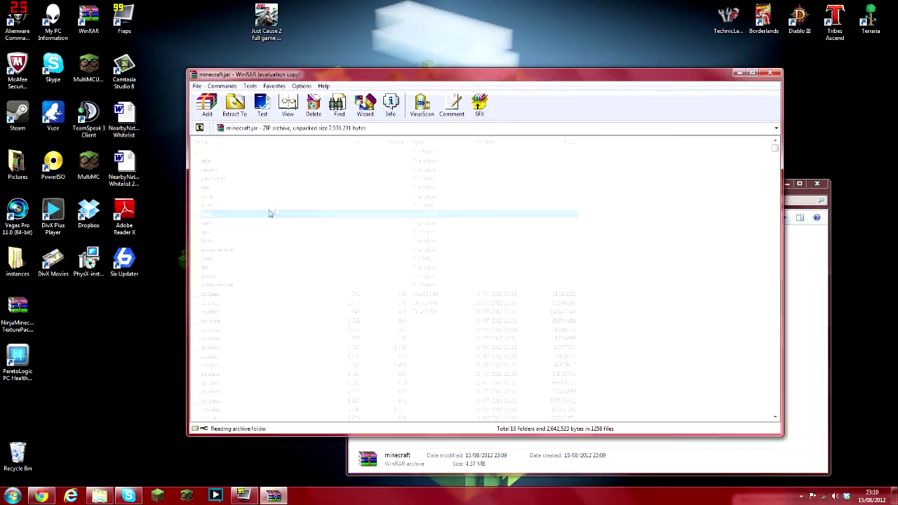
drag(327, 75, 397, 96)
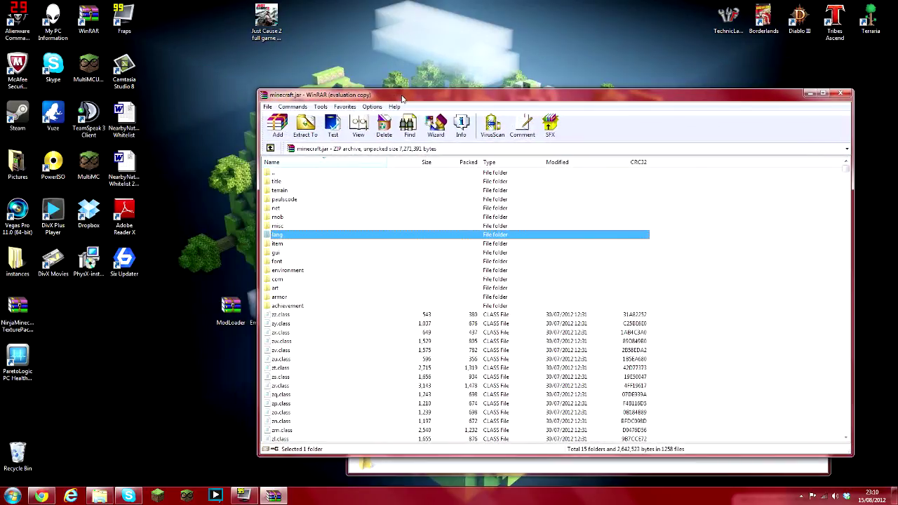
click(672, 261)
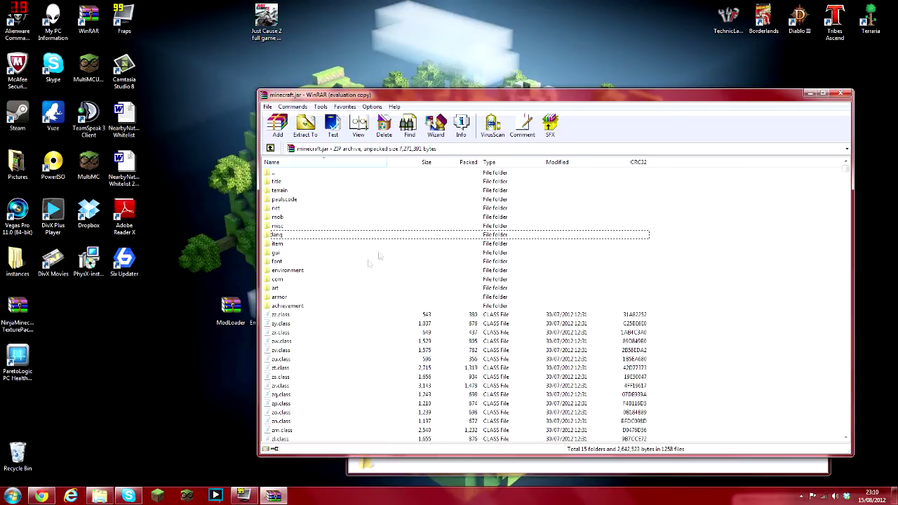
Move the ModLoader and Emerald archives lower-left and close the minecraft bin folder window
click(234, 312)
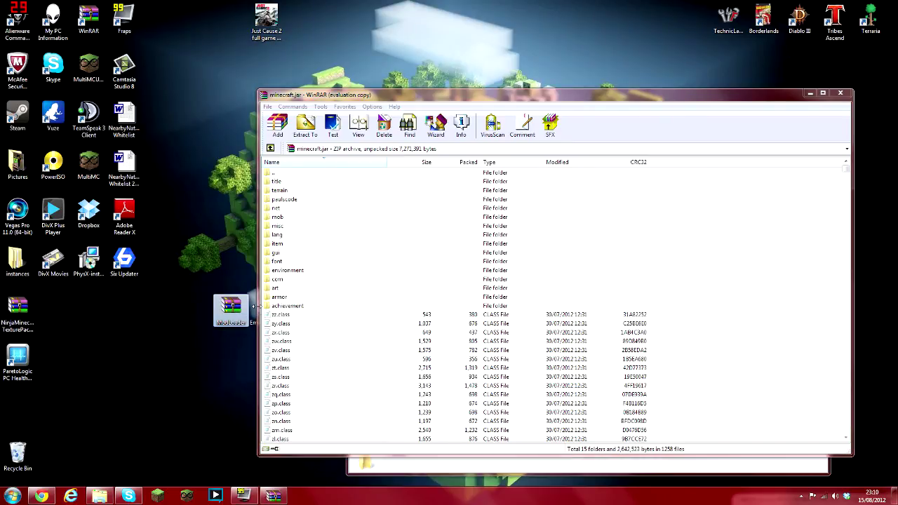
drag(514, 96, 564, 97)
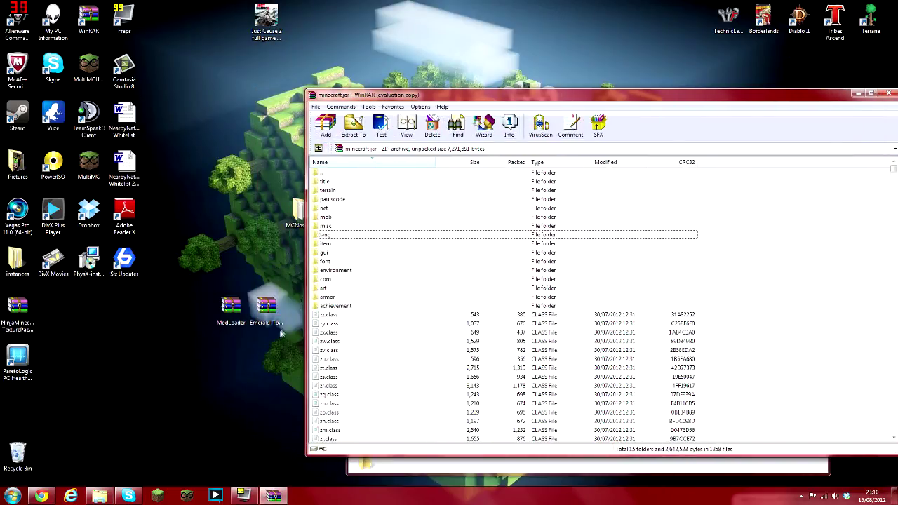
drag(280, 335, 142, 328)
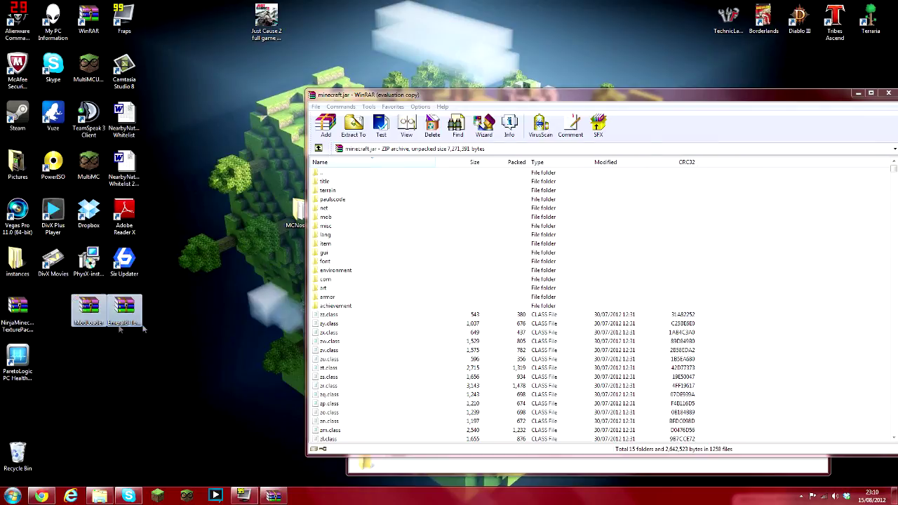
click(465, 461)
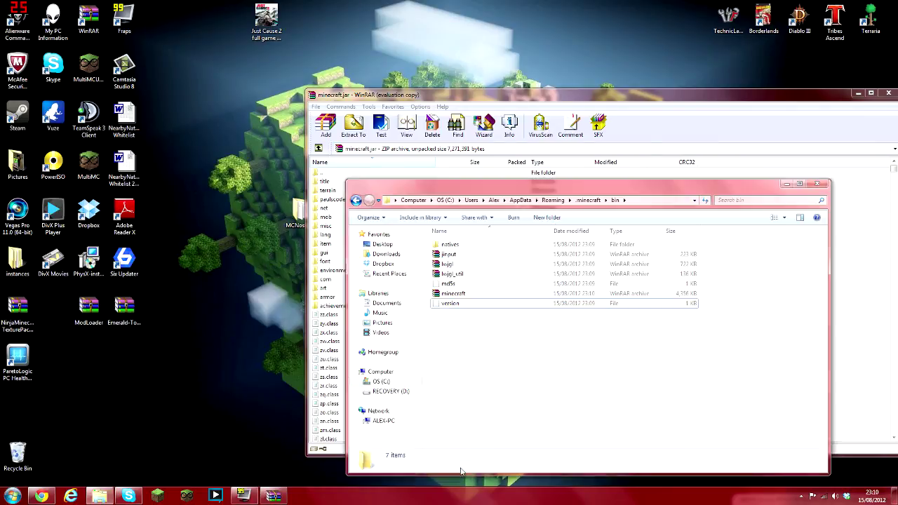
click(816, 185)
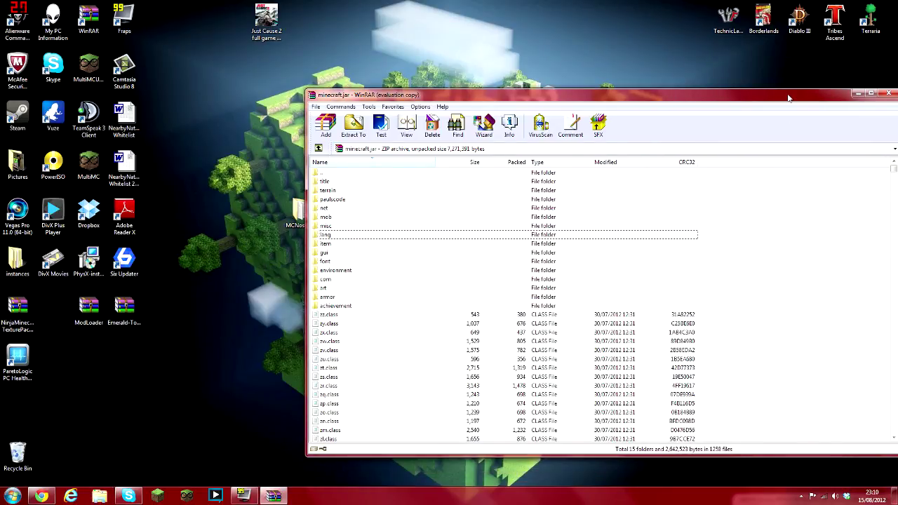
drag(156, 340, 73, 294)
drag(124, 313, 125, 362)
Copy all 26 ModLoader.zip files into minecraft.jar (now 1265 files) and close ModLoader.zip
click(88, 370)
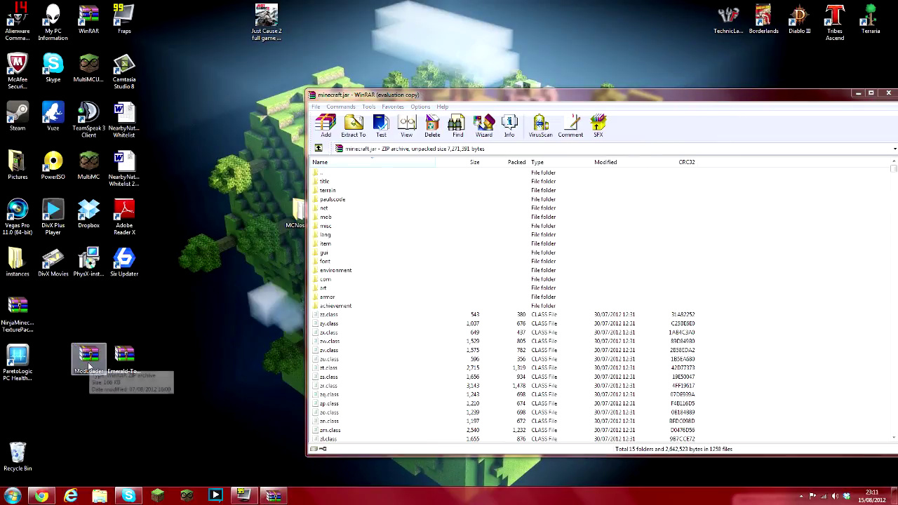
double_click(89, 361)
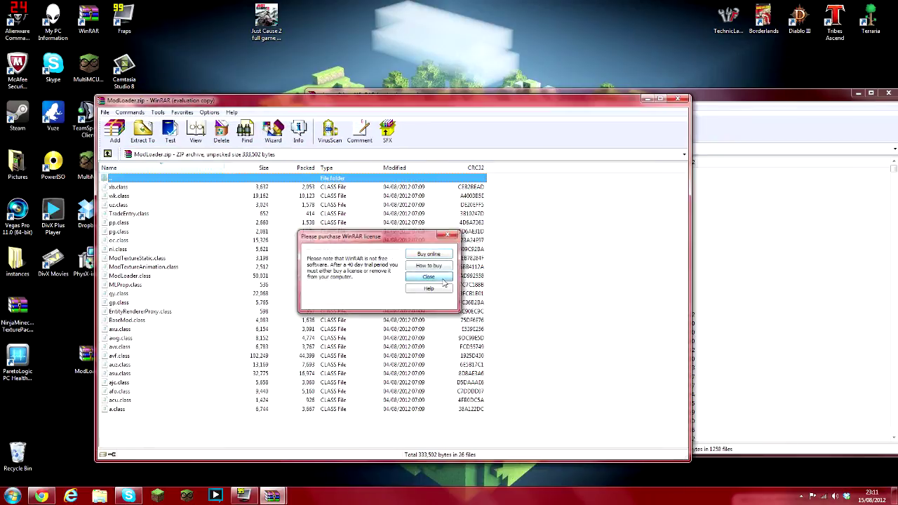
click(445, 278)
drag(503, 431, 278, 196)
drag(735, 306, 781, 329)
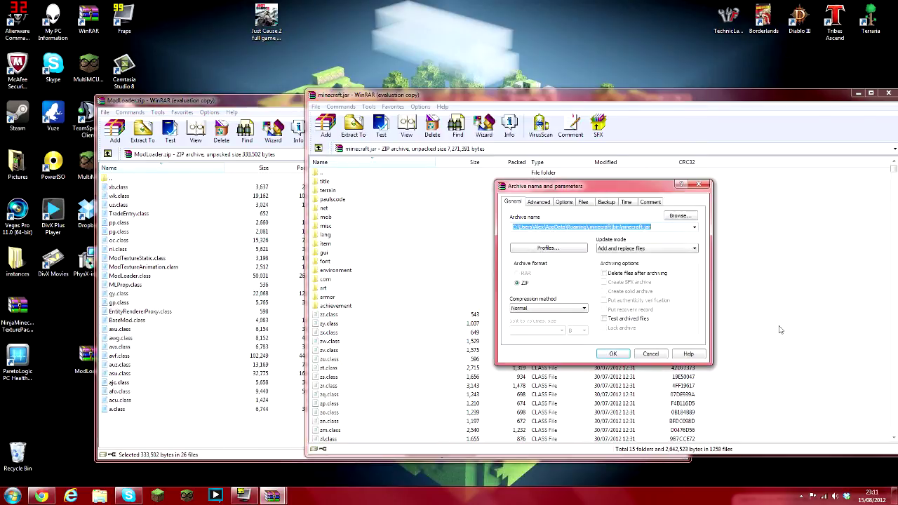
click(618, 355)
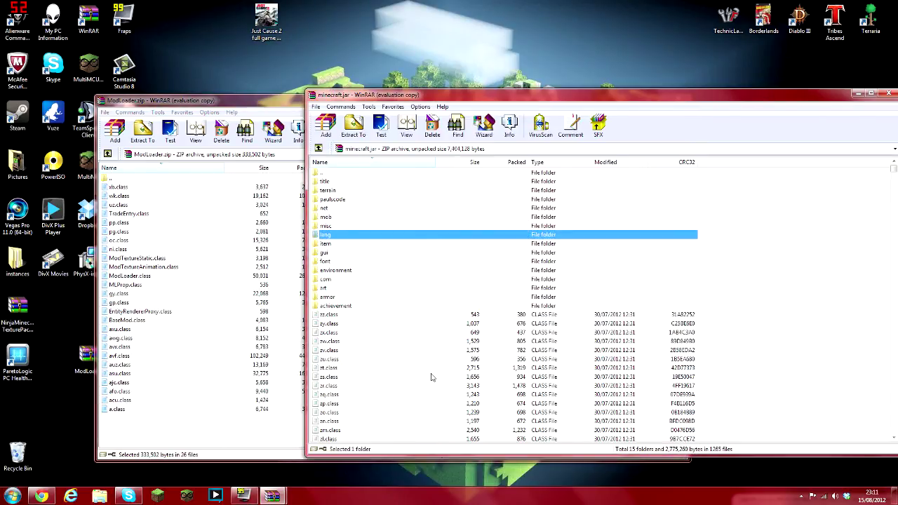
click(242, 432)
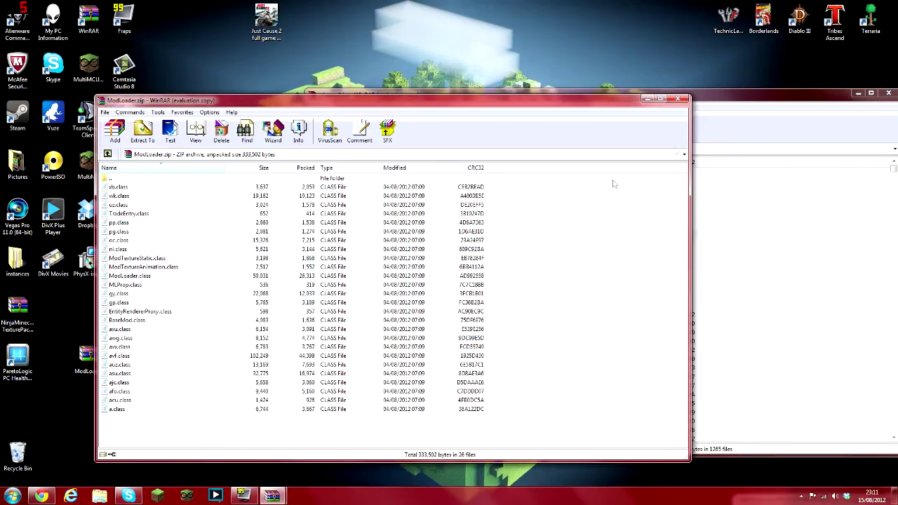
click(681, 99)
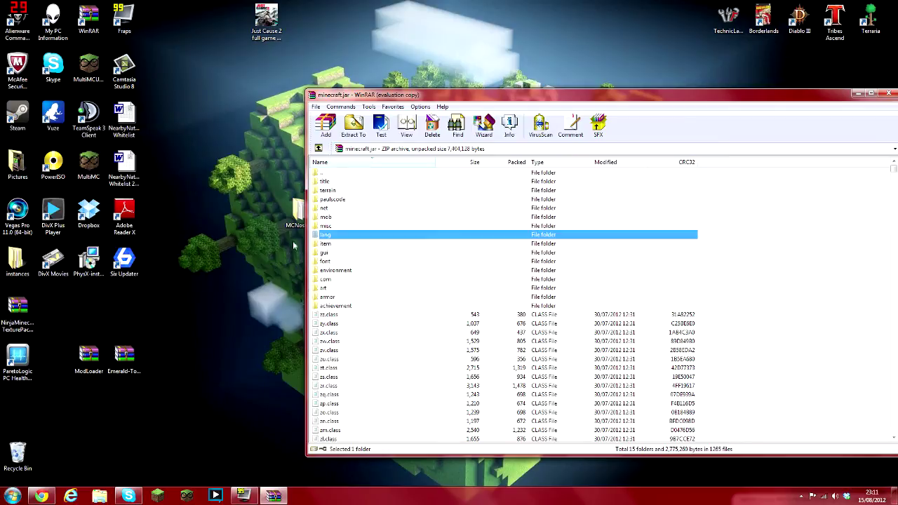
click(130, 365)
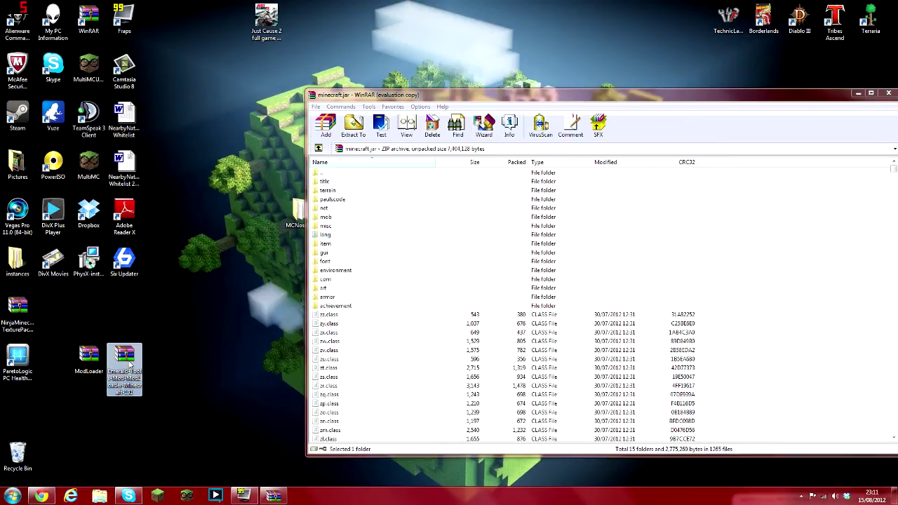
Add the emeraldTools folder and mod_emeraldTools.class from the Emerald Tools zip into minecraft.jar
double_click(128, 360)
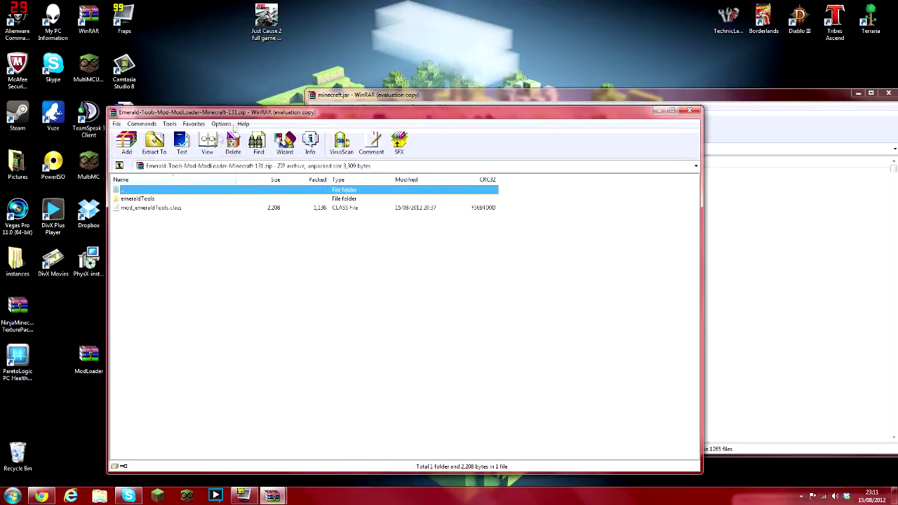
drag(210, 107, 170, 97)
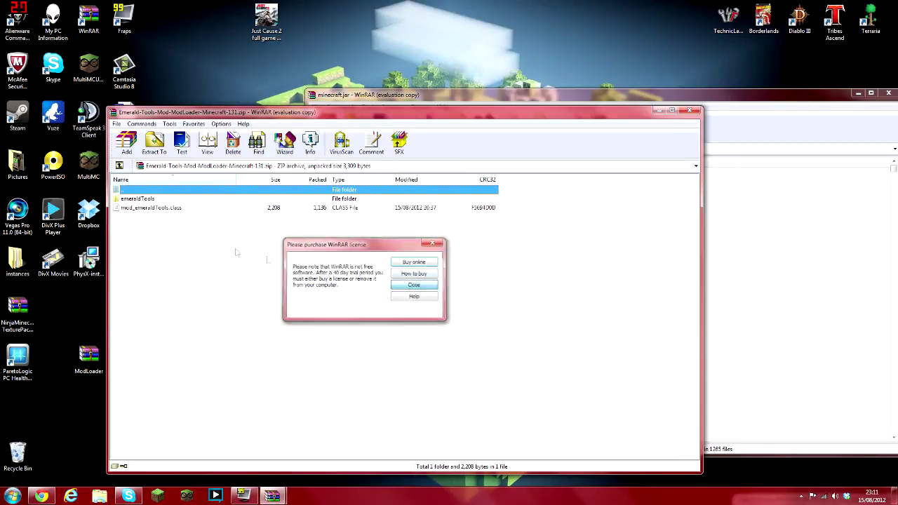
click(425, 286)
double_click(156, 200)
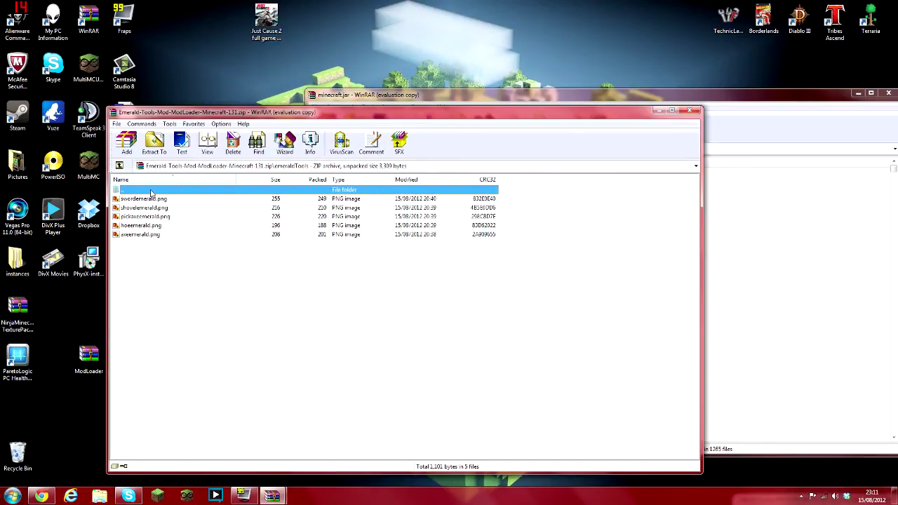
double_click(151, 190)
click(158, 208)
drag(153, 207, 514, 216)
drag(754, 280, 754, 280)
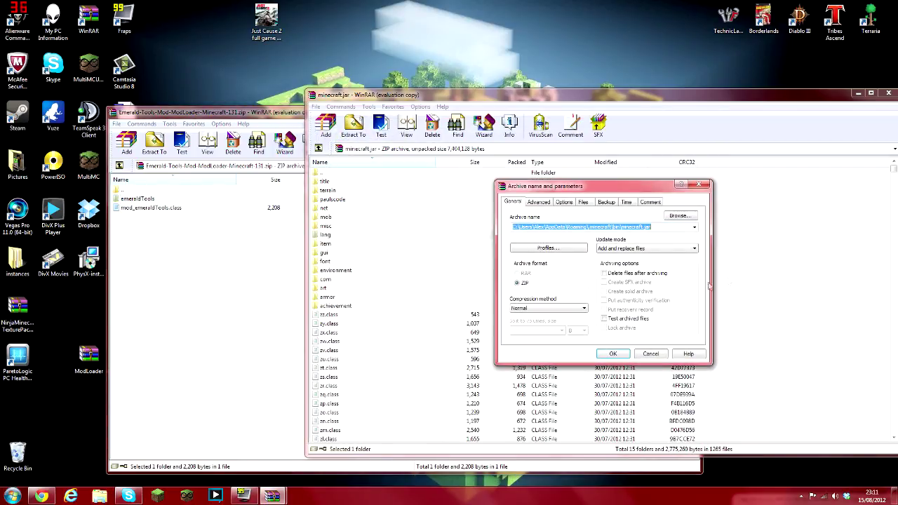
click(613, 354)
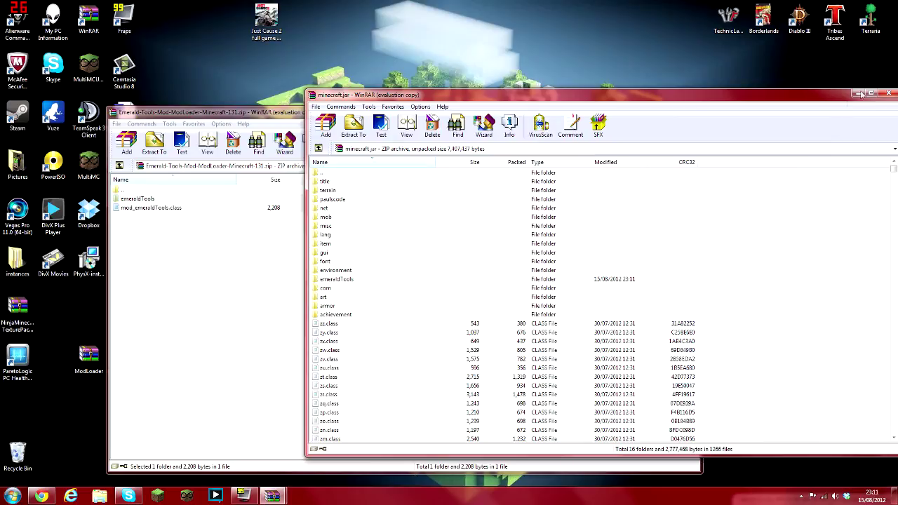
Close the minecraft.jar and Emerald Tools archives and regroup the mod archives on the desktop
click(888, 93)
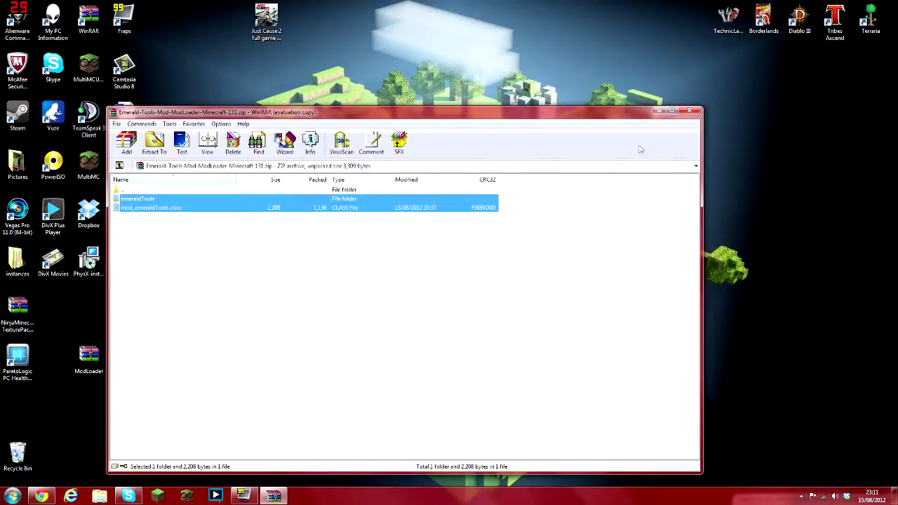
click(689, 110)
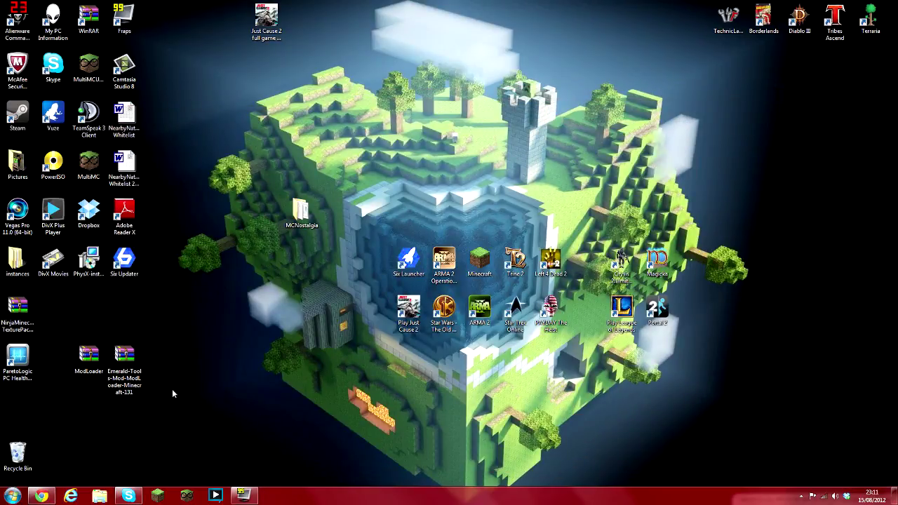
drag(173, 394, 260, 345)
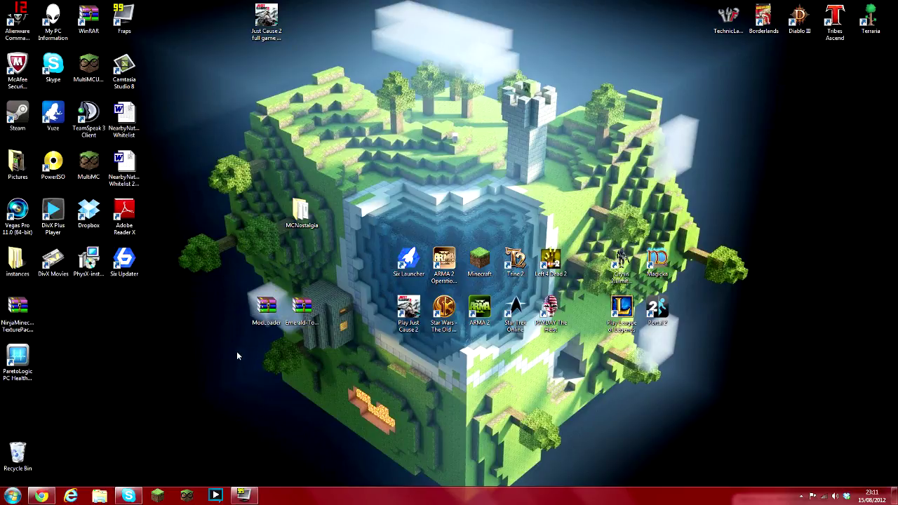
Open the Downloads folder from the Start menu and scroll through it
drag(327, 351, 260, 296)
click(12, 496)
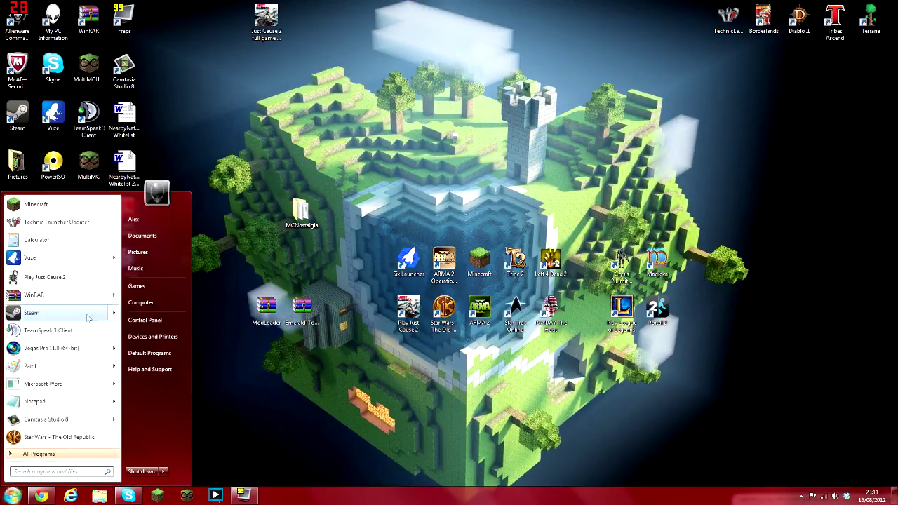
click(160, 235)
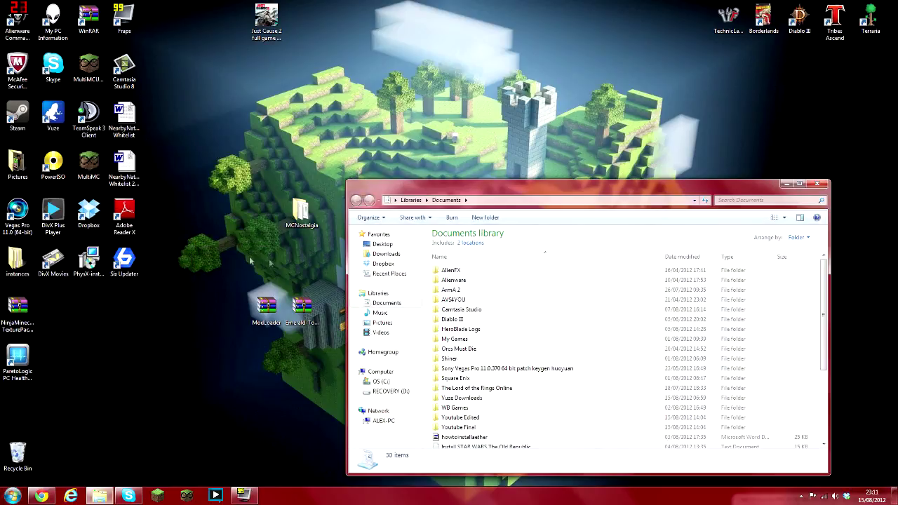
click(385, 254)
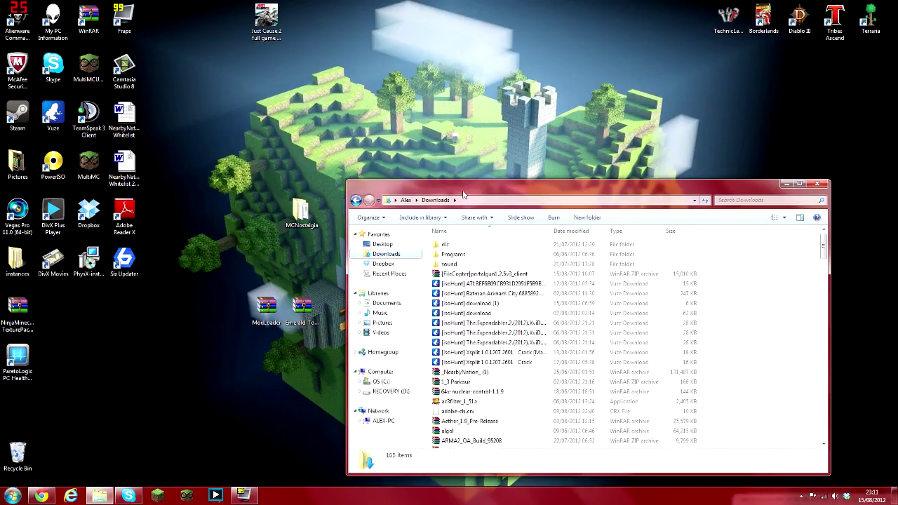
drag(463, 194, 413, 169)
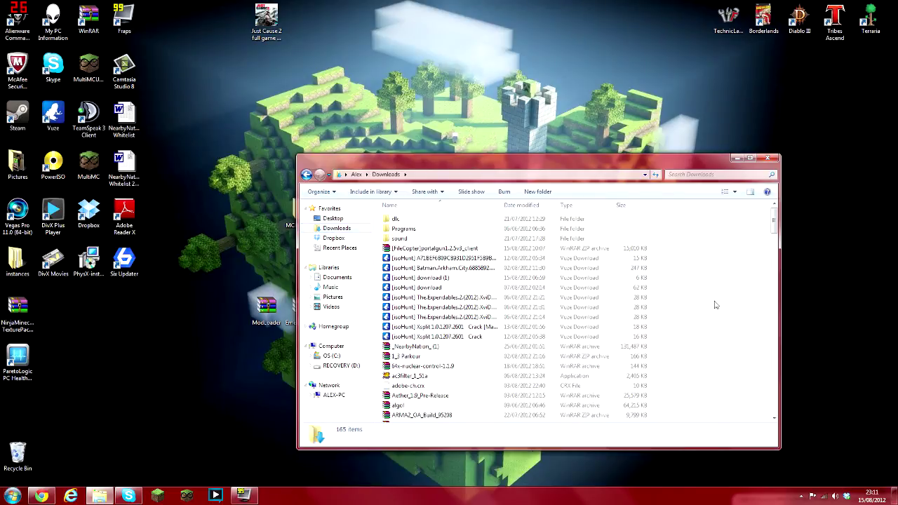
scroll(715, 304, down, 6)
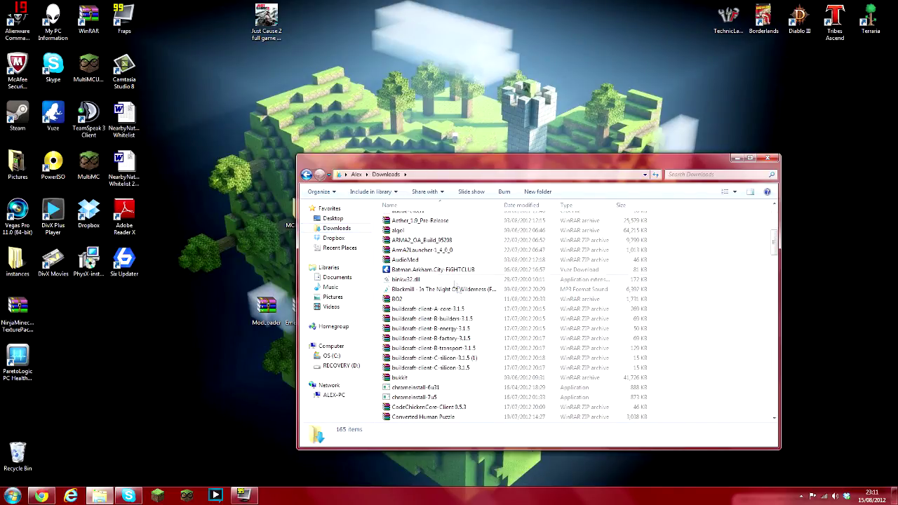
scroll(455, 287, down, 5)
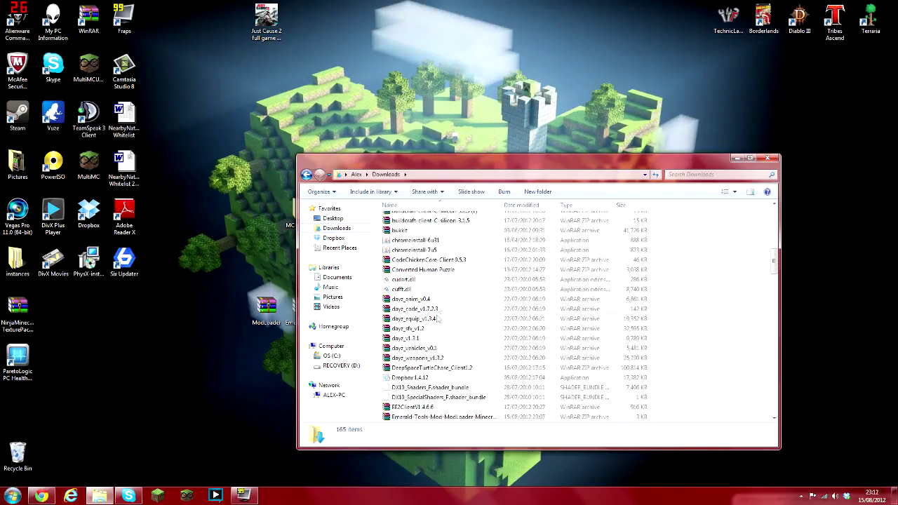
scroll(437, 319, down, 4)
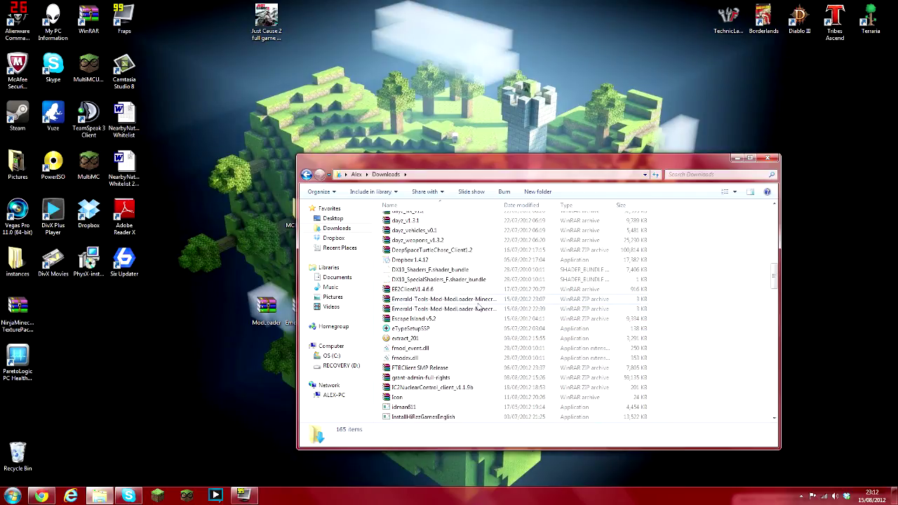
Compare the 22:39 and 23:07 Emerald Tools downloads, then close the Downloads window
click(472, 310)
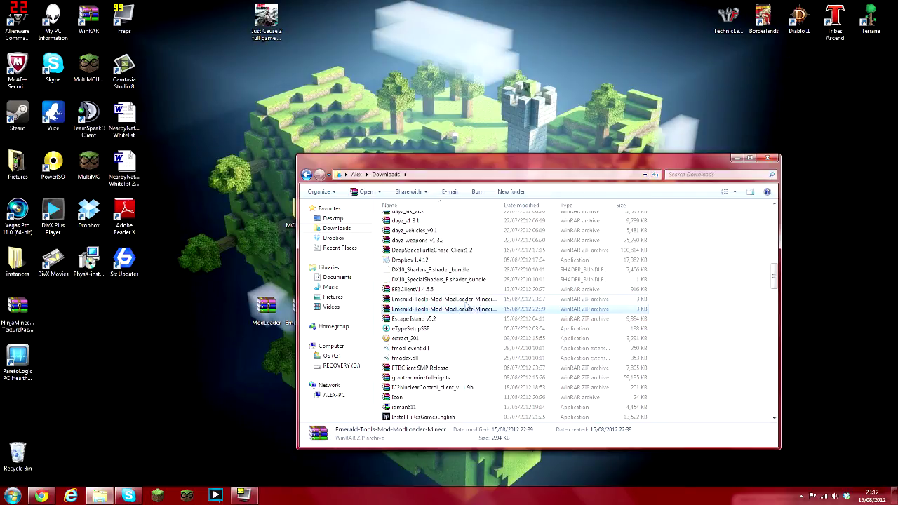
click(467, 300)
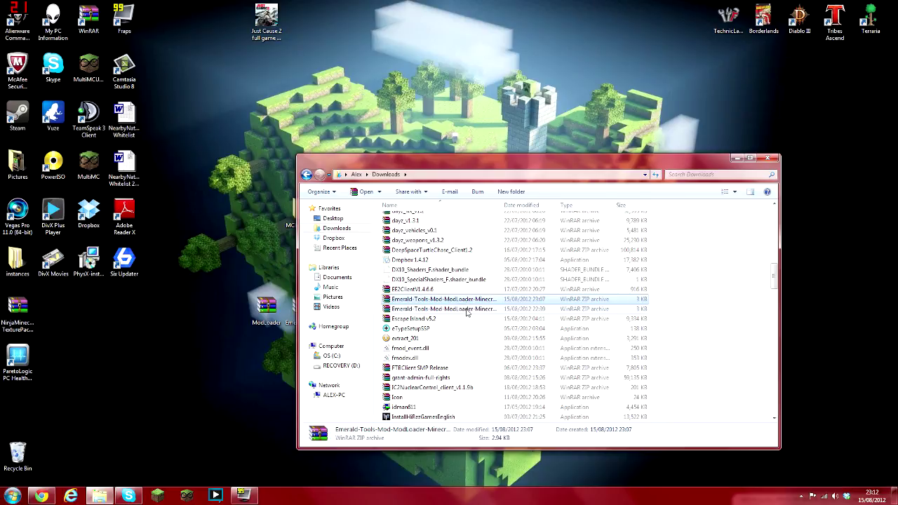
click(468, 312)
click(671, 313)
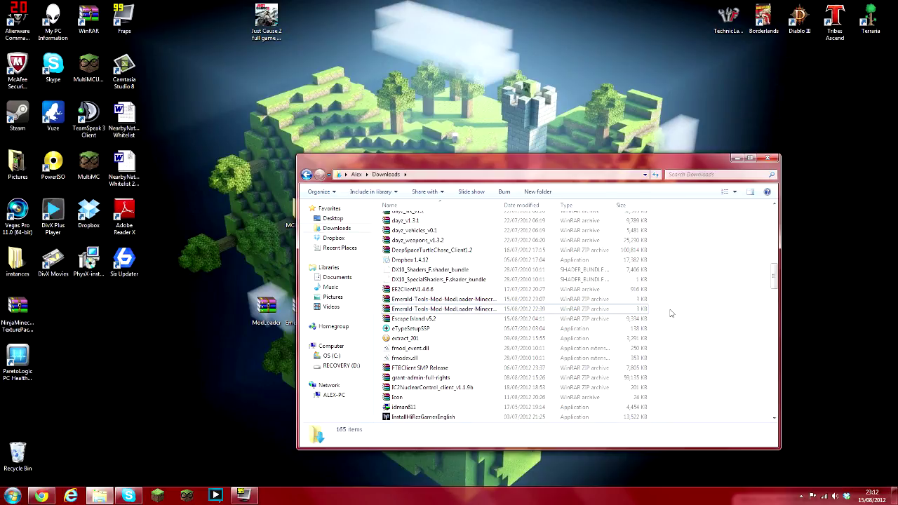
scroll(672, 313, down, 4)
scroll(671, 313, down, 12)
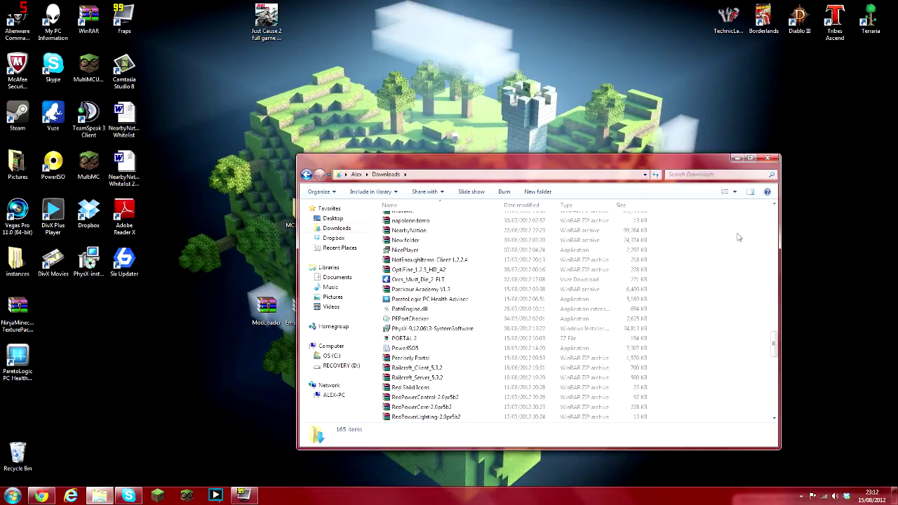
scroll(733, 246, down, 3)
click(767, 157)
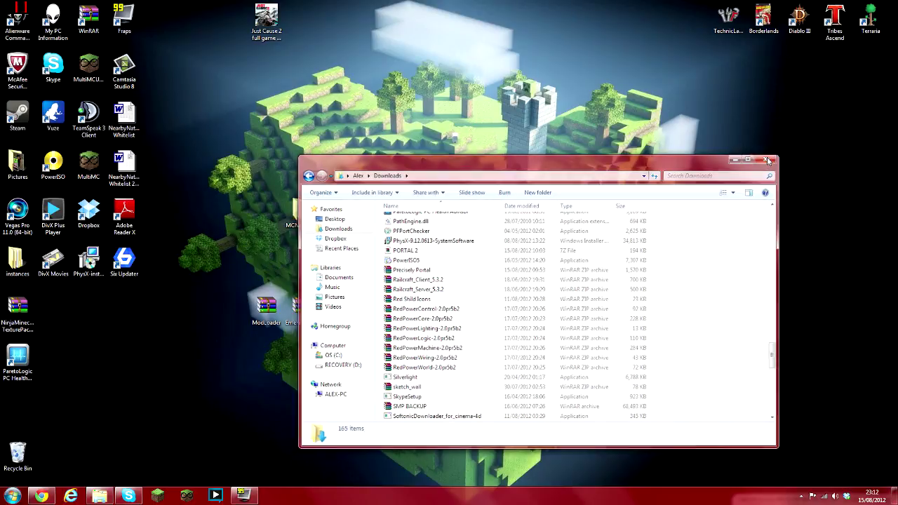
Launch Minecraft past the security warning, log in, and maximize the game window
click(157, 496)
click(472, 256)
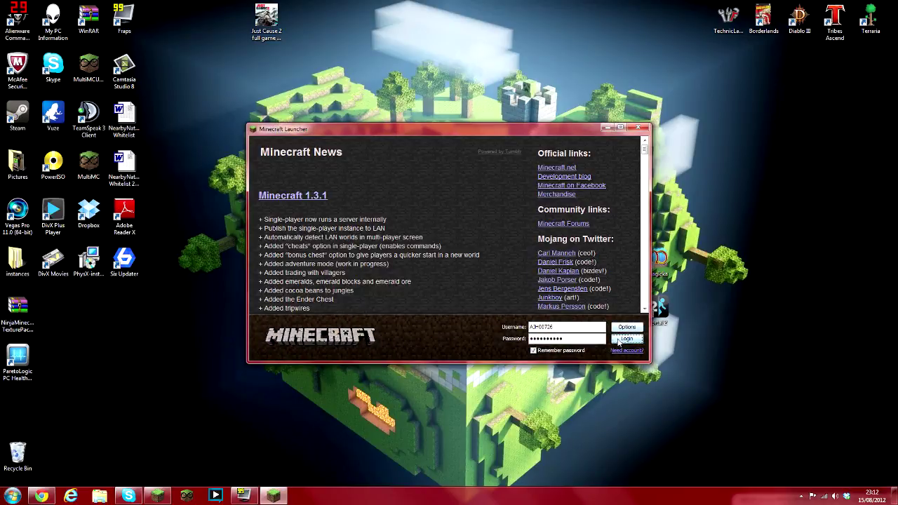
click(626, 339)
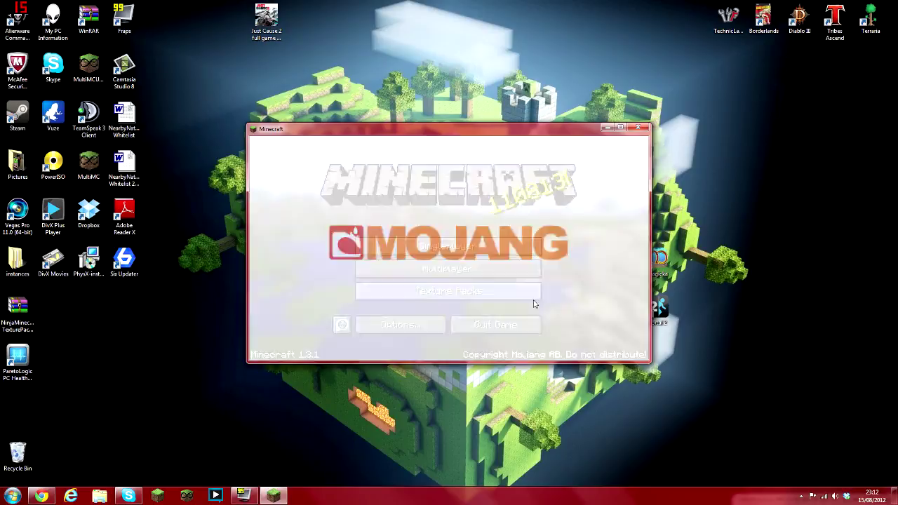
click(621, 127)
Create and load a singleplayer world in Creative mode with More World Options confirmed
click(513, 203)
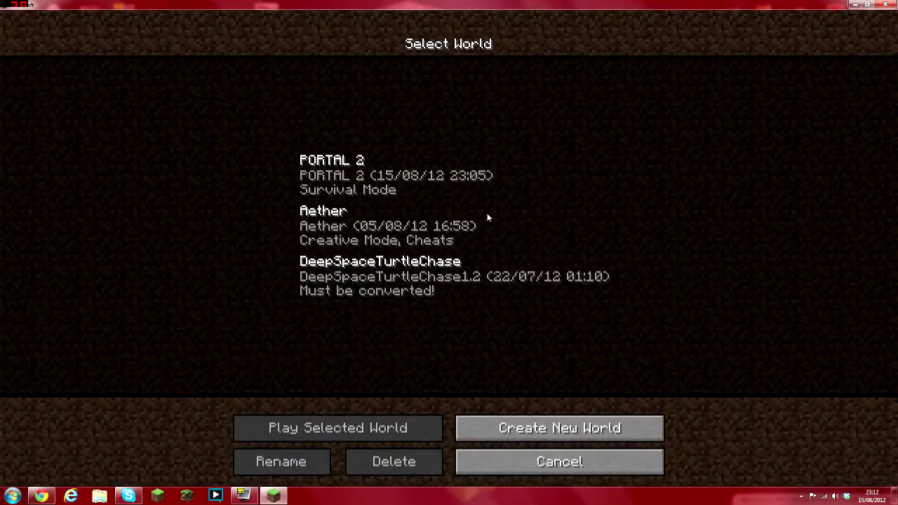
click(484, 424)
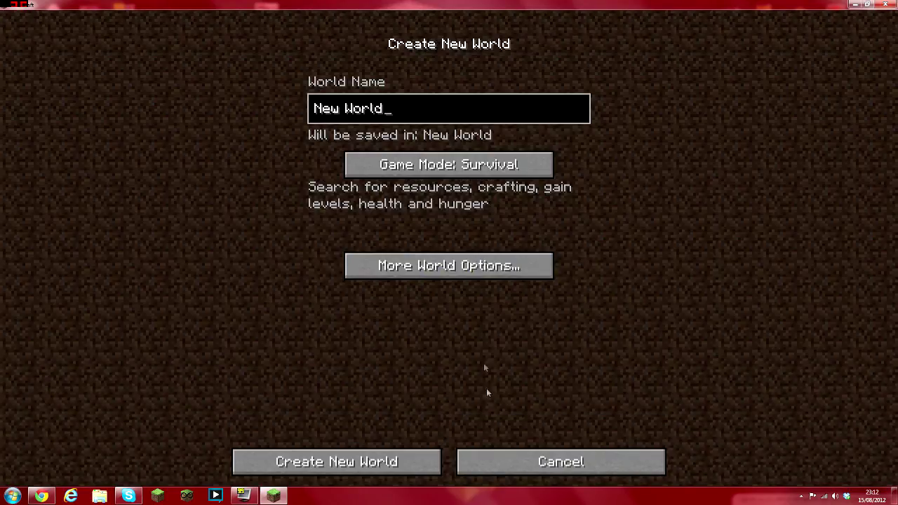
click(457, 174)
click(457, 174)
click(404, 272)
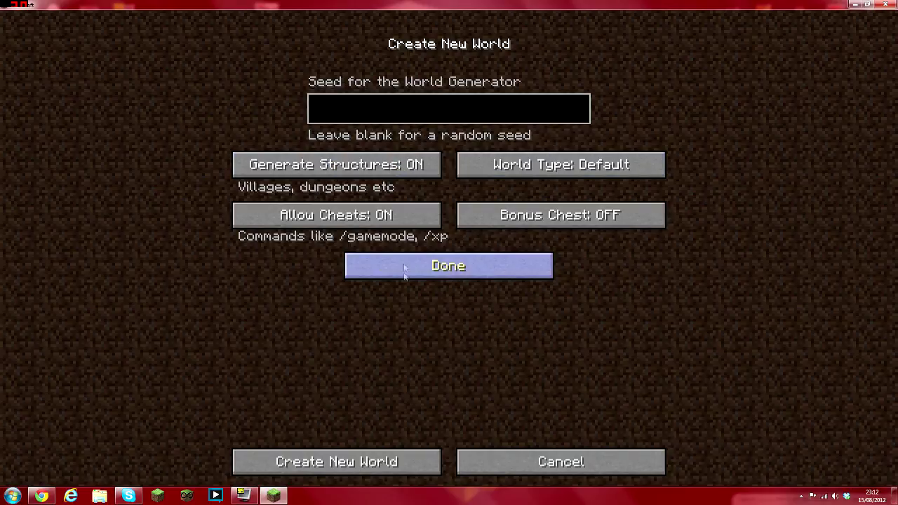
click(403, 270)
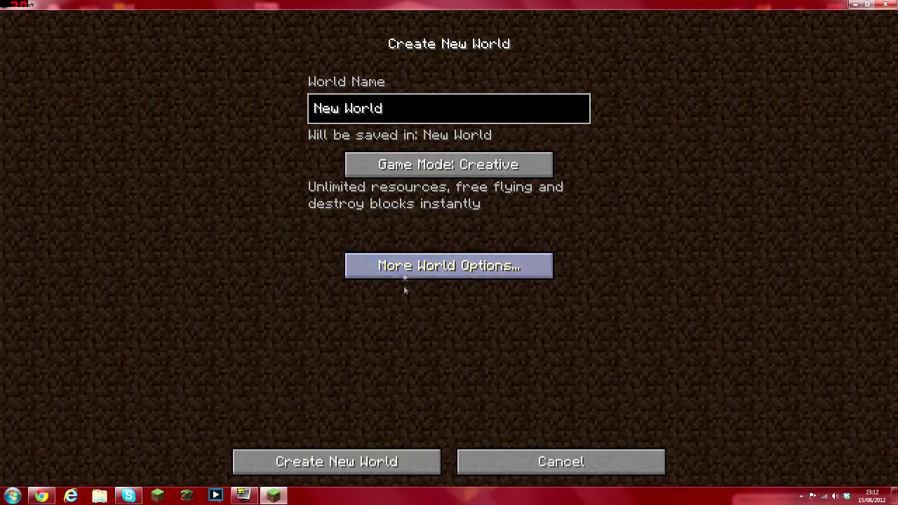
click(342, 464)
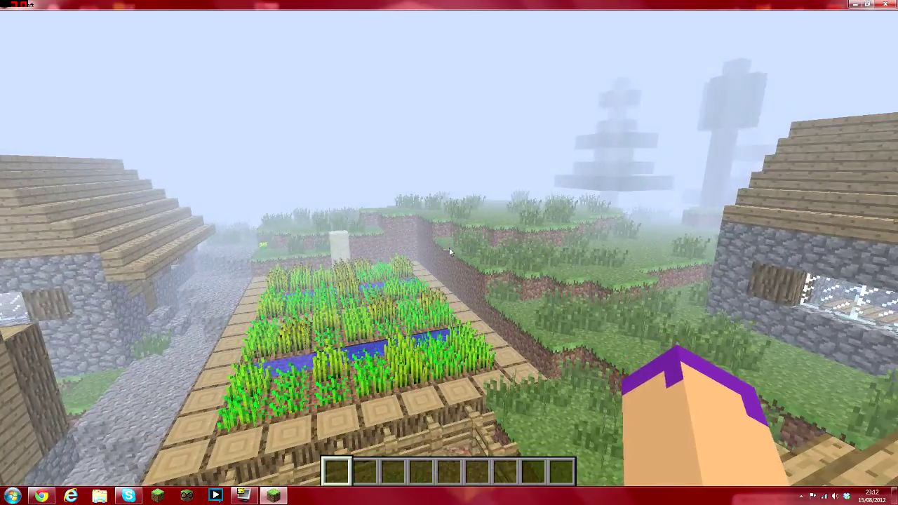
Lower the video render distance from Far to Normal and resume the game
key(Escape)
click(377, 256)
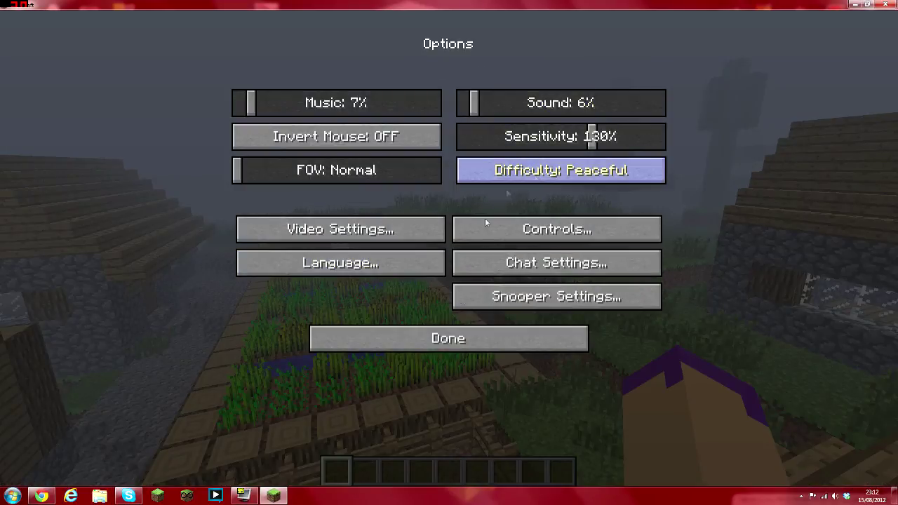
click(340, 230)
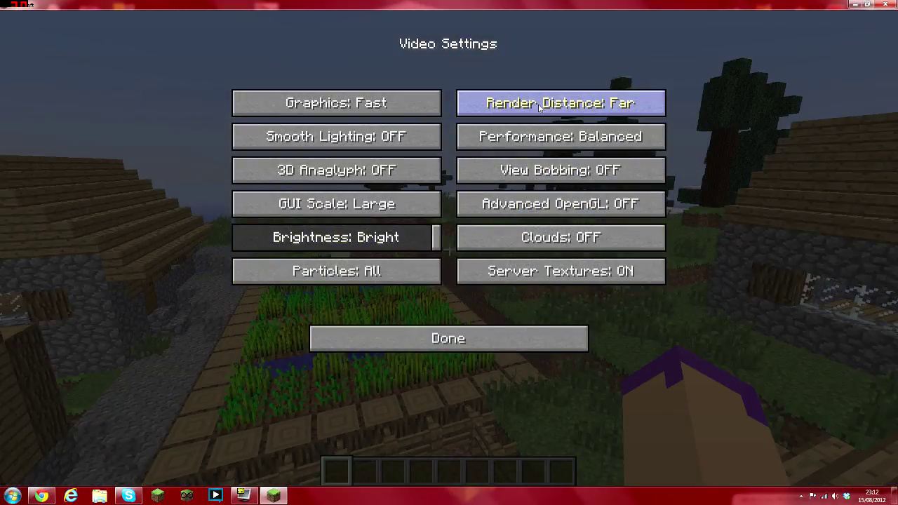
click(546, 105)
click(450, 340)
click(450, 339)
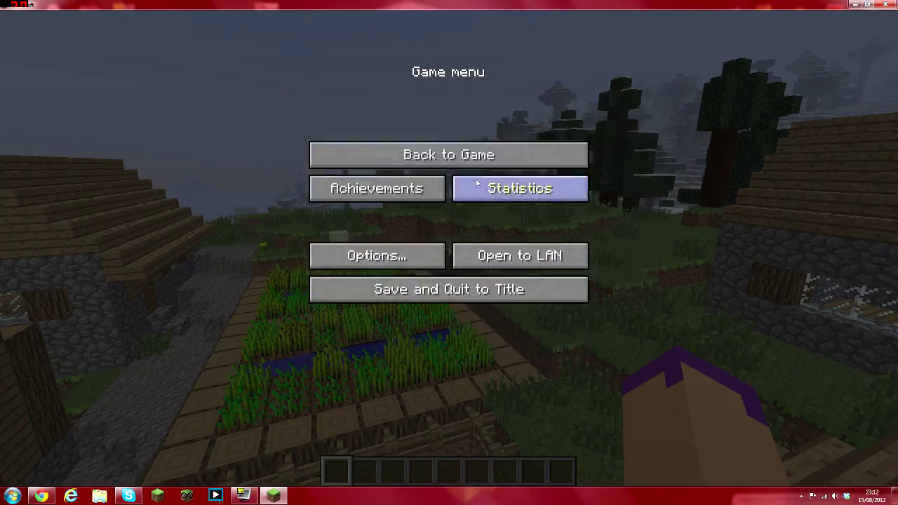
click(491, 153)
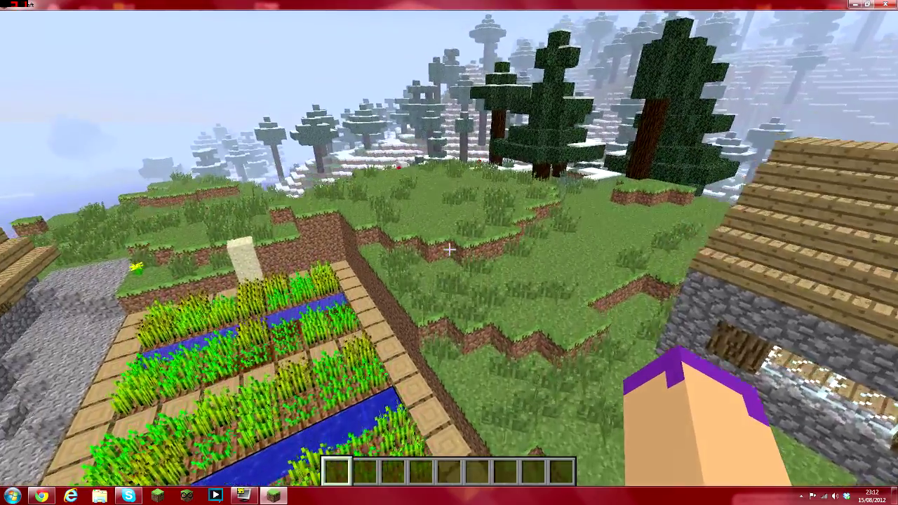
Put the Emerald Sword from the Combat items into the first hotbar slot
key(e)
click(413, 359)
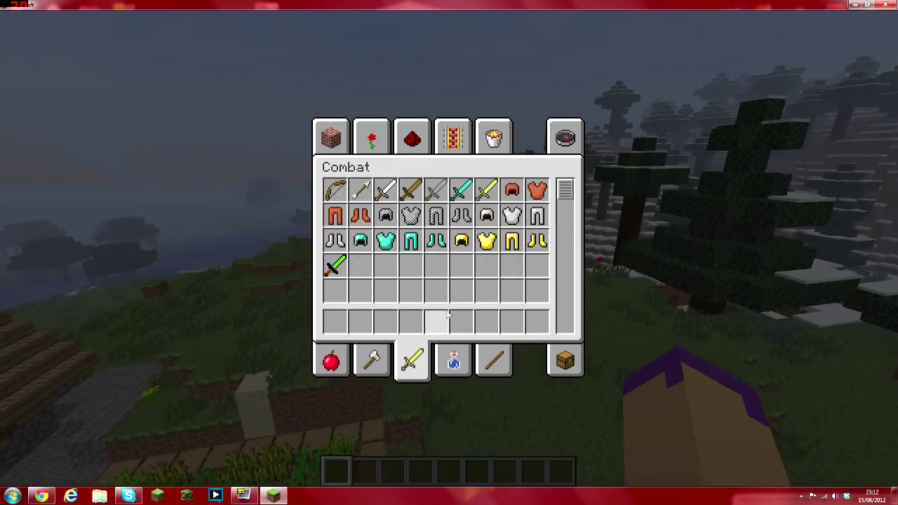
click(337, 265)
click(335, 315)
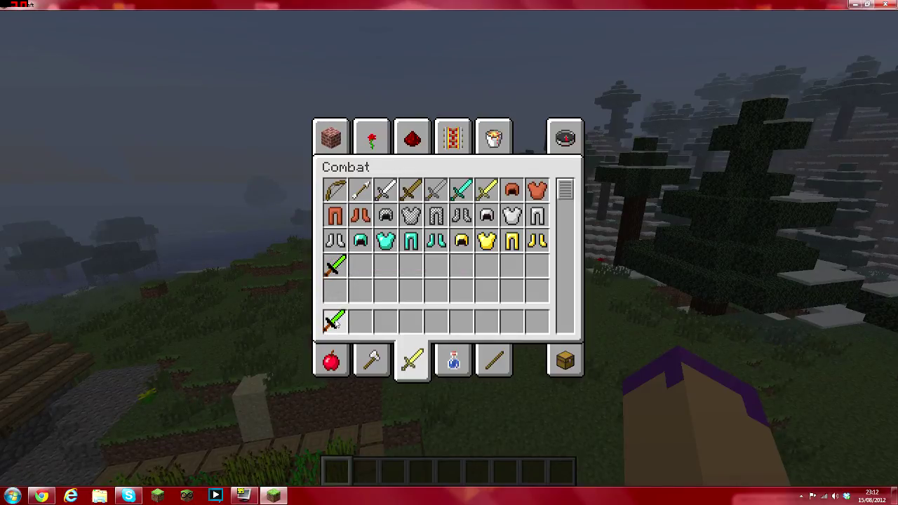
Fill hotbar slots 2–5 with the Emerald Pickaxe, another emerald tool, Emerald Hoe and emerald axe
click(374, 360)
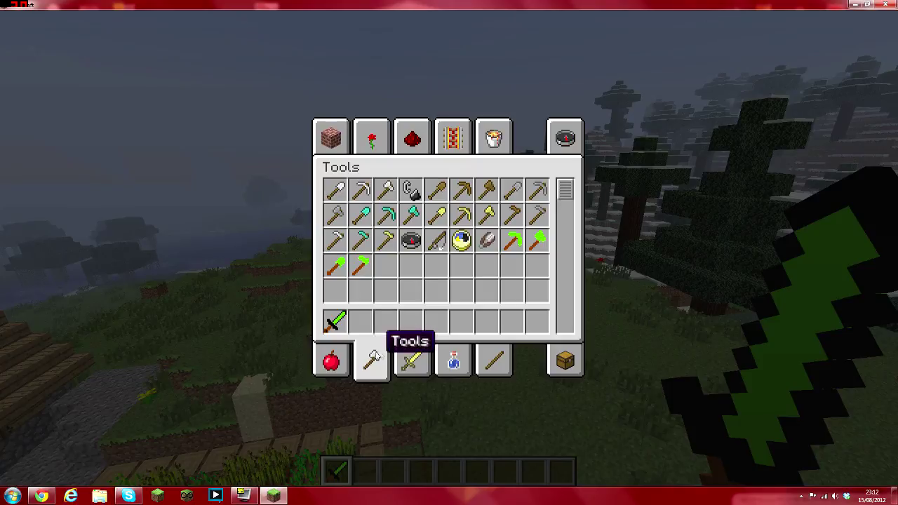
click(518, 243)
click(363, 320)
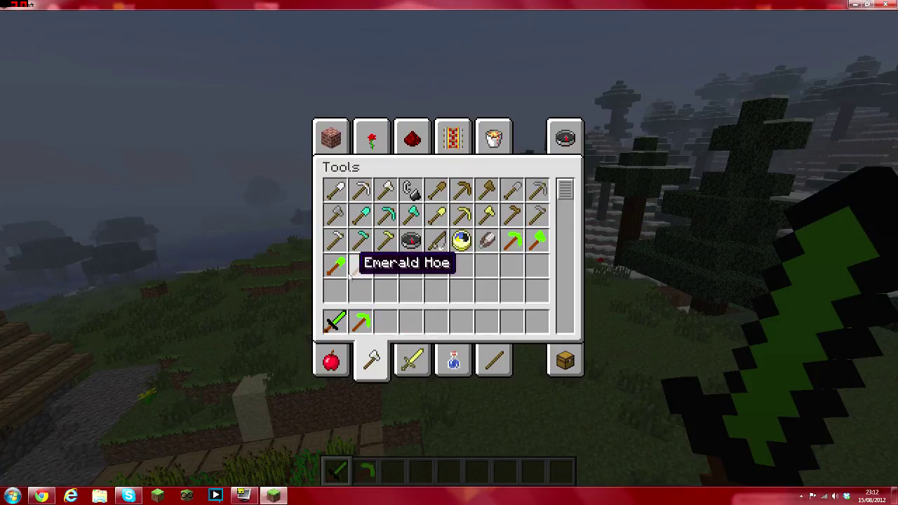
click(335, 266)
click(386, 322)
click(362, 266)
click(412, 319)
click(538, 242)
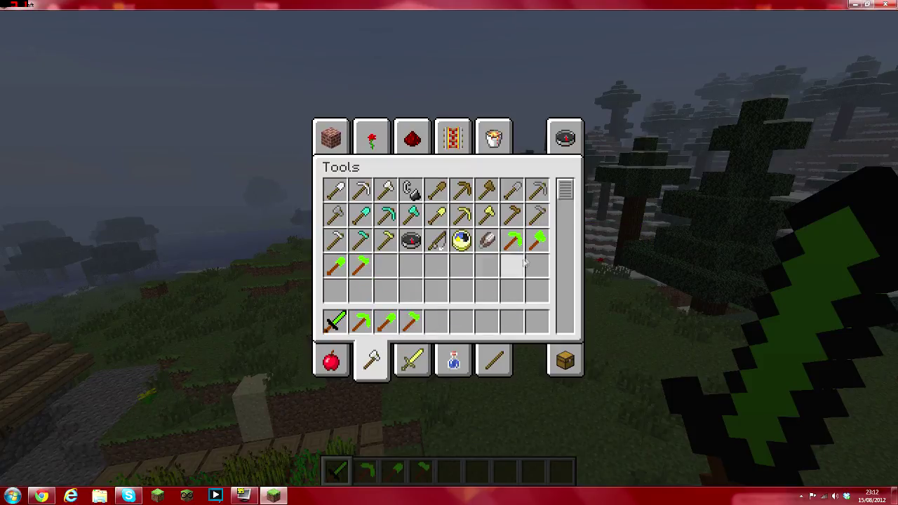
click(435, 320)
Hold the emerald pickaxe, cycle the hotbar, and briefly recheck the Tools inventory
key(e)
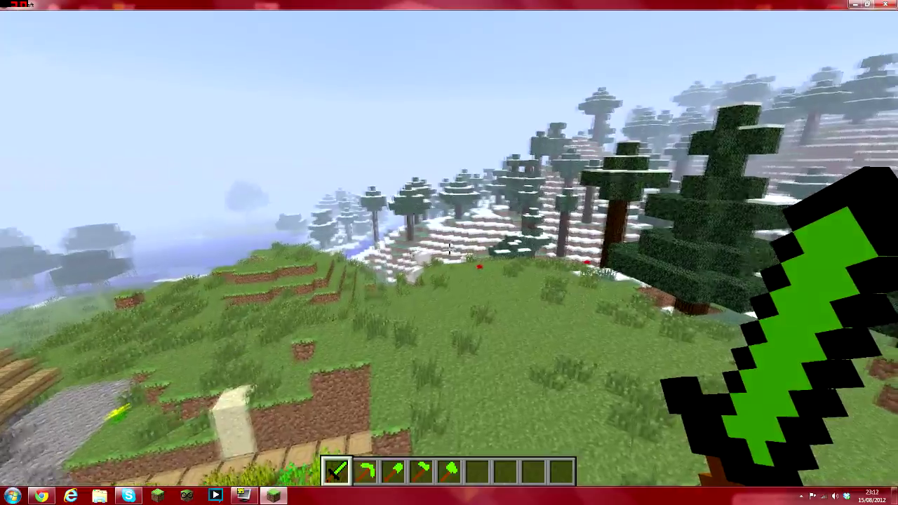
key(2)
scroll(449, 252, down, 4)
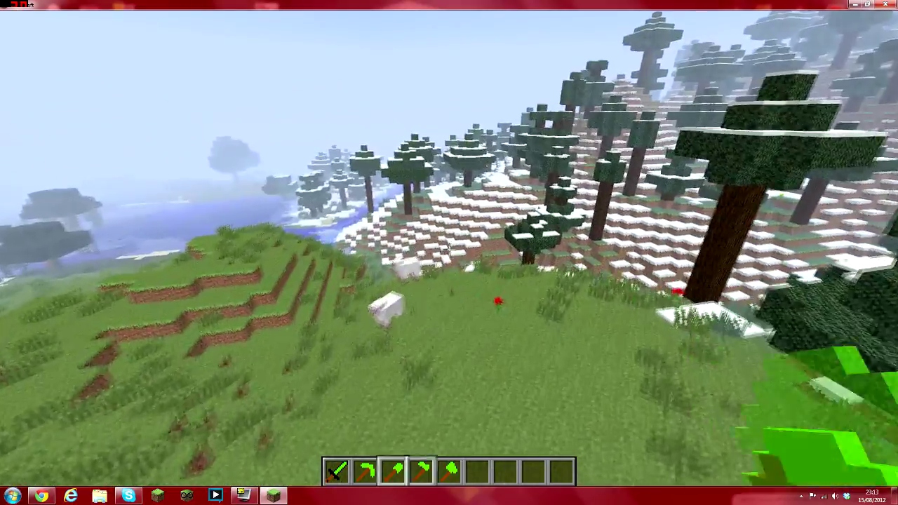
key(e)
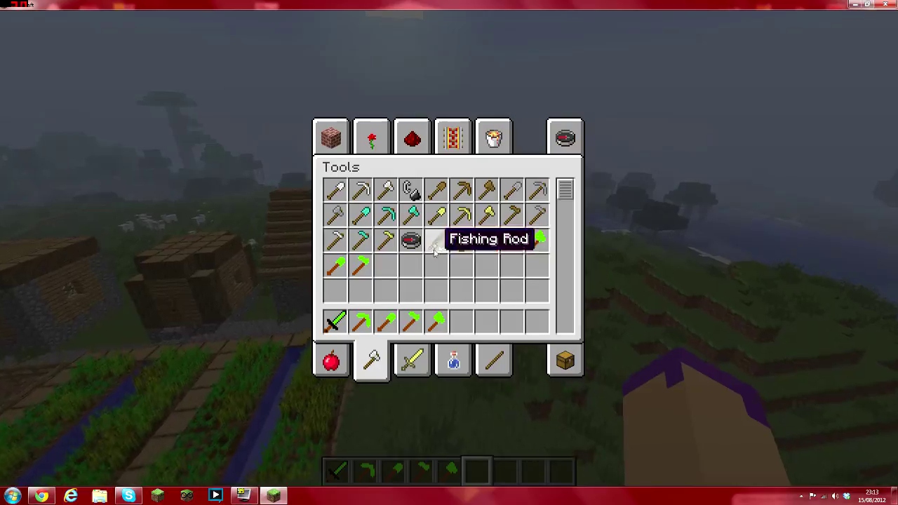
key(e)
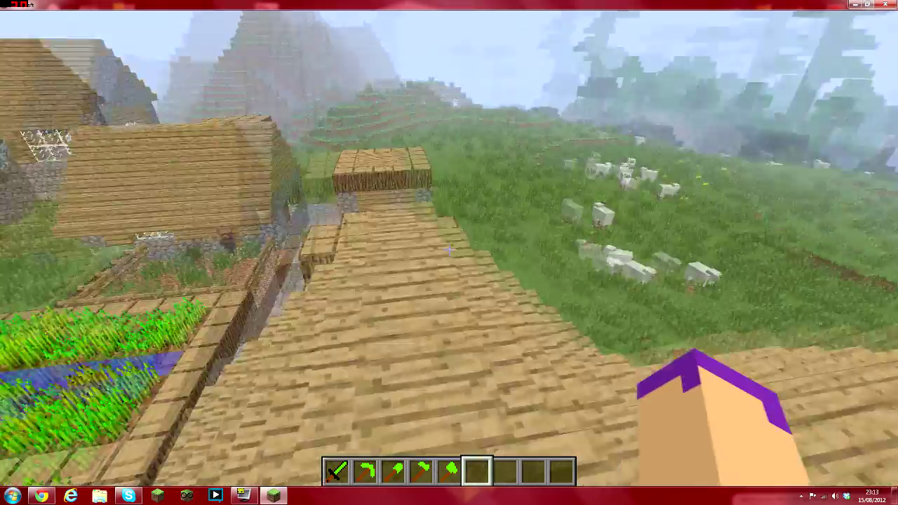
Walk forward to the house and jump onto its plank roof
key(w)
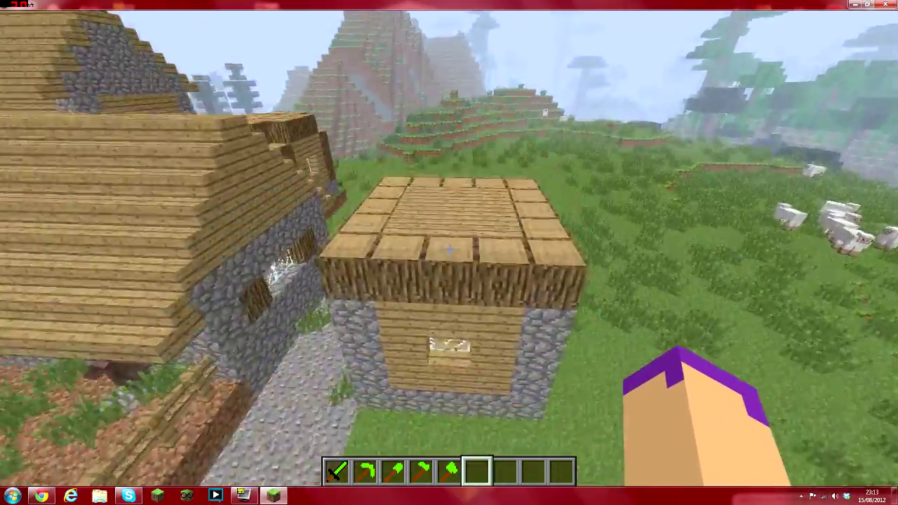
key(w)
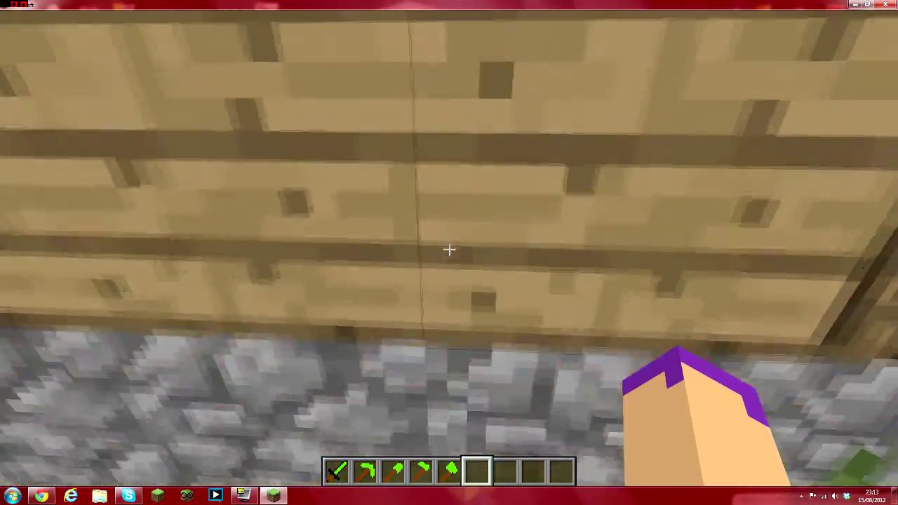
key(space)
key(space)
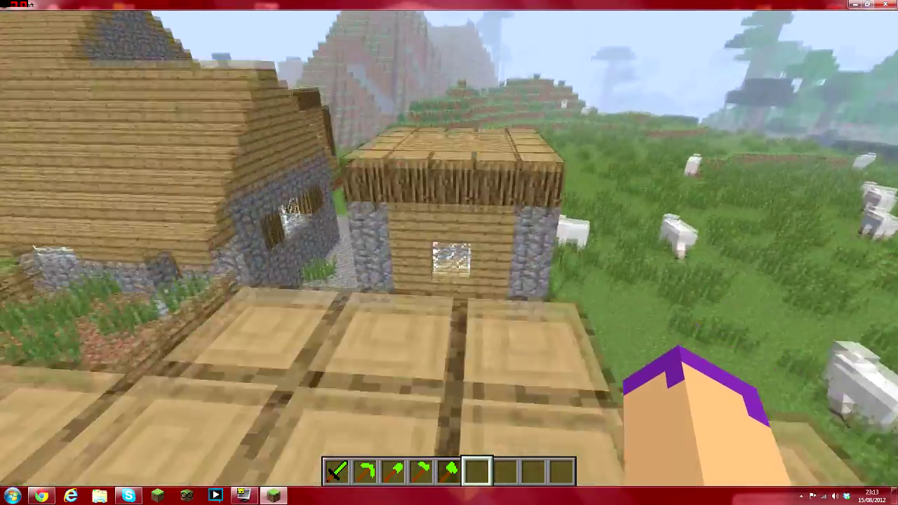